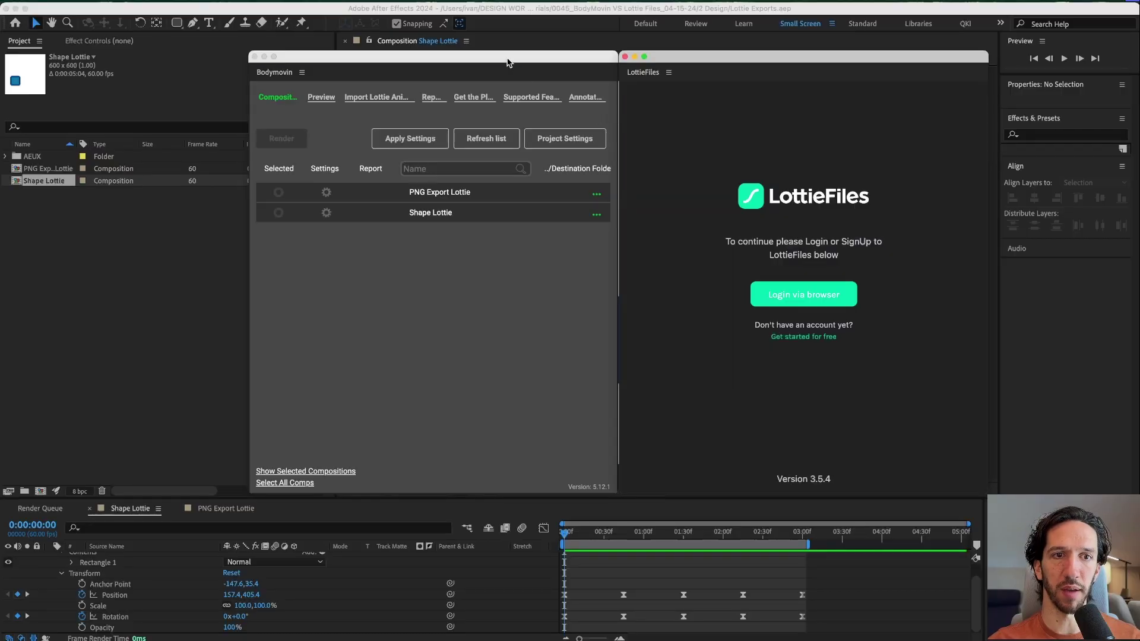
# Step: View the LottieFiles account sign-up page from the plugin and return to After Effects
pyautogui.moveTo(507, 63)
pyautogui.mouseDown()
pyautogui.moveTo(552, 100)
pyautogui.moveTo(501, 54)
pyautogui.moveTo(507, 62)
pyautogui.mouseUp()
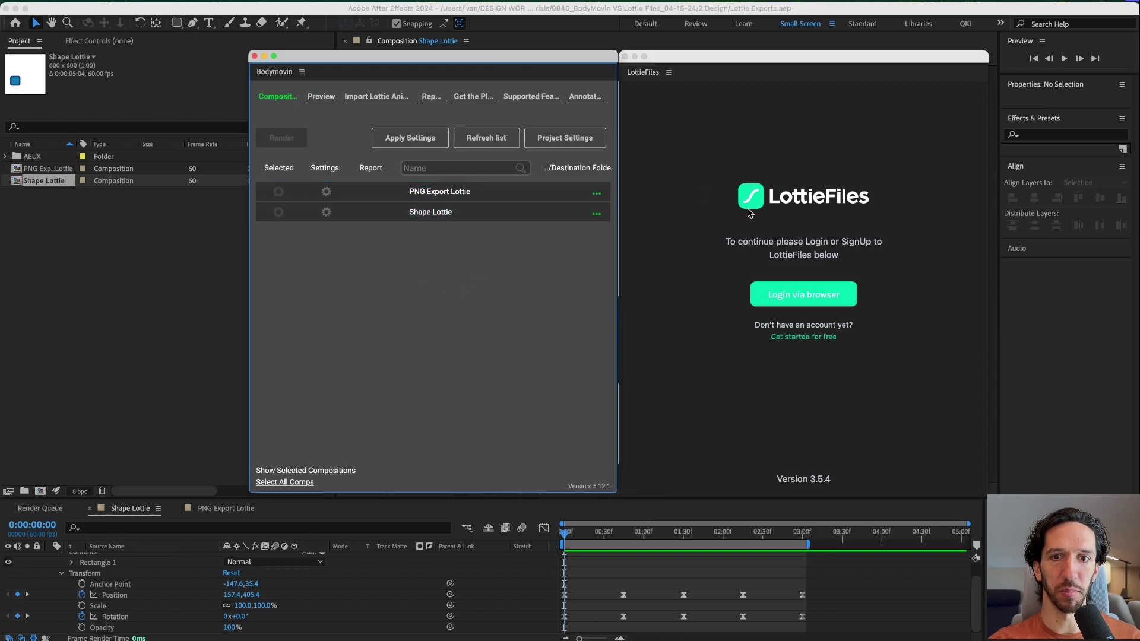
pyautogui.click(735, 62)
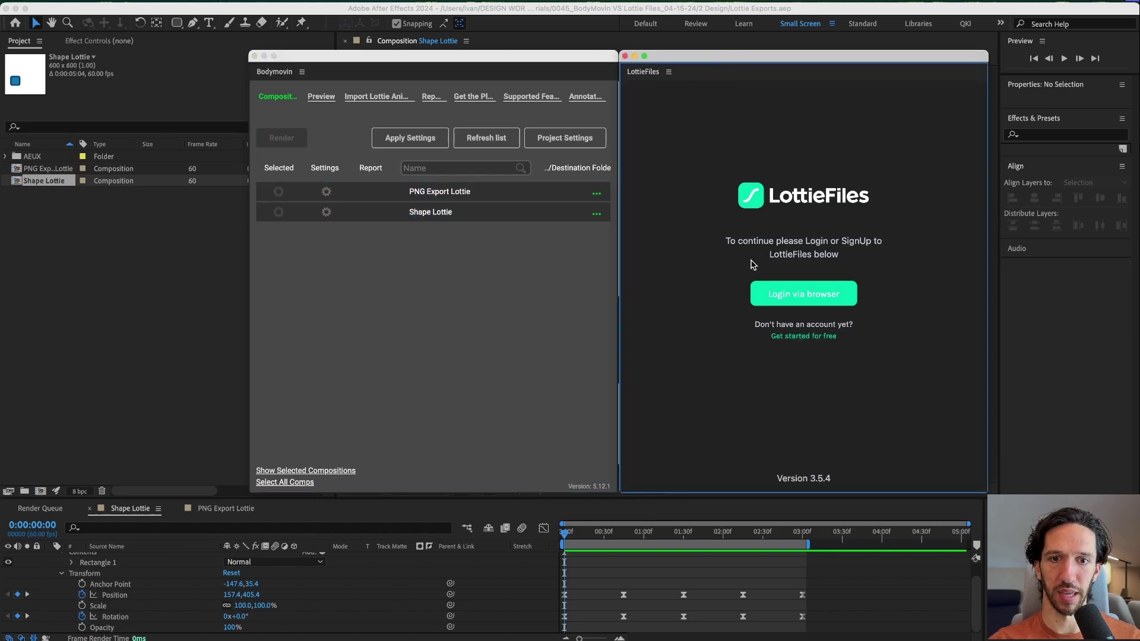
pyautogui.moveTo(718, 236); pyautogui.dragTo(897, 369)
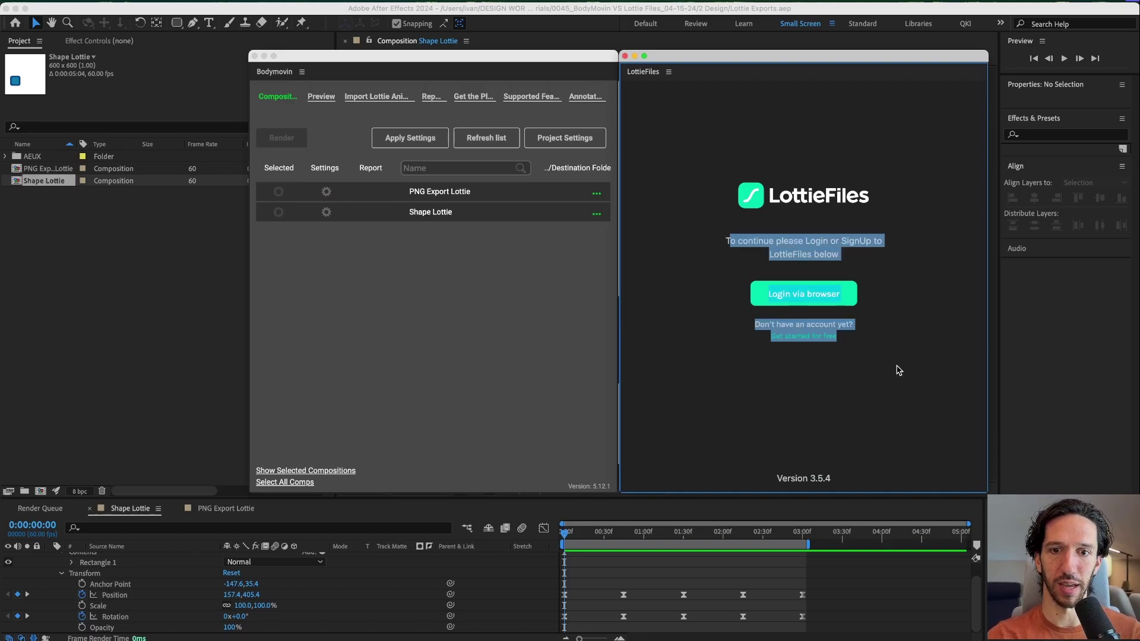
pyautogui.click(898, 369)
pyautogui.click(811, 337)
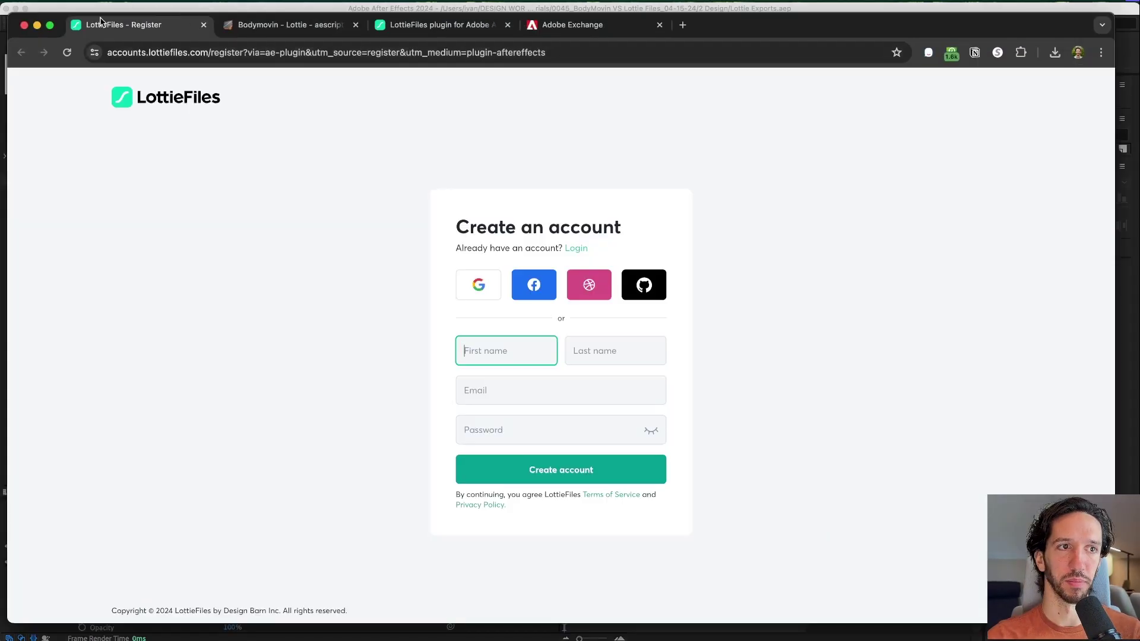
pyautogui.click(37, 28)
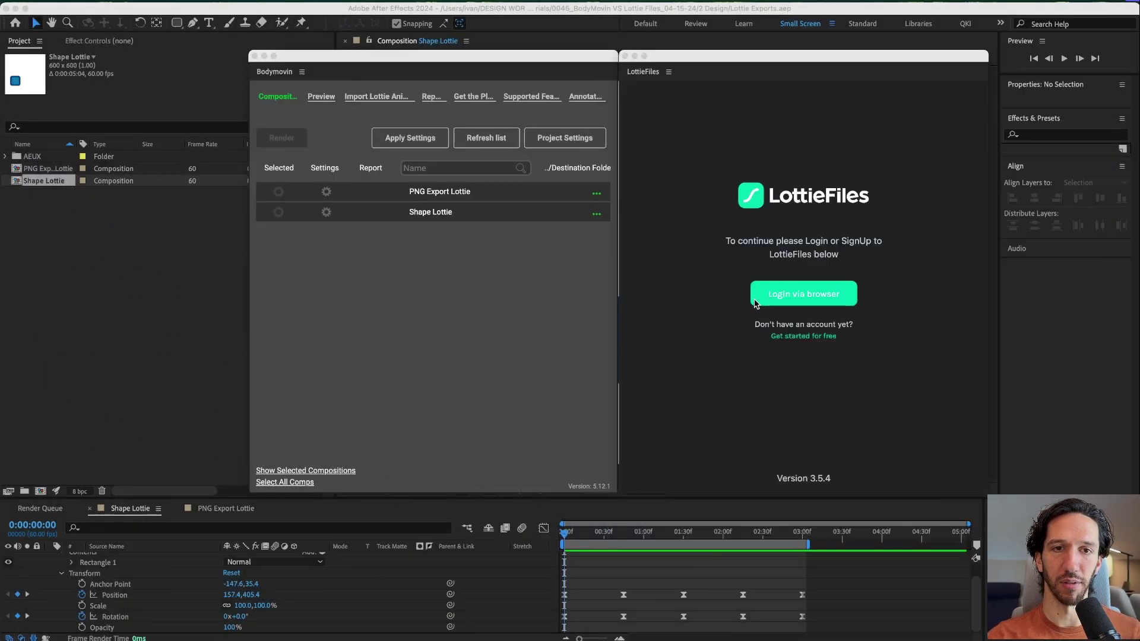
pyautogui.click(681, 313)
pyautogui.click(586, 364)
pyautogui.click(698, 360)
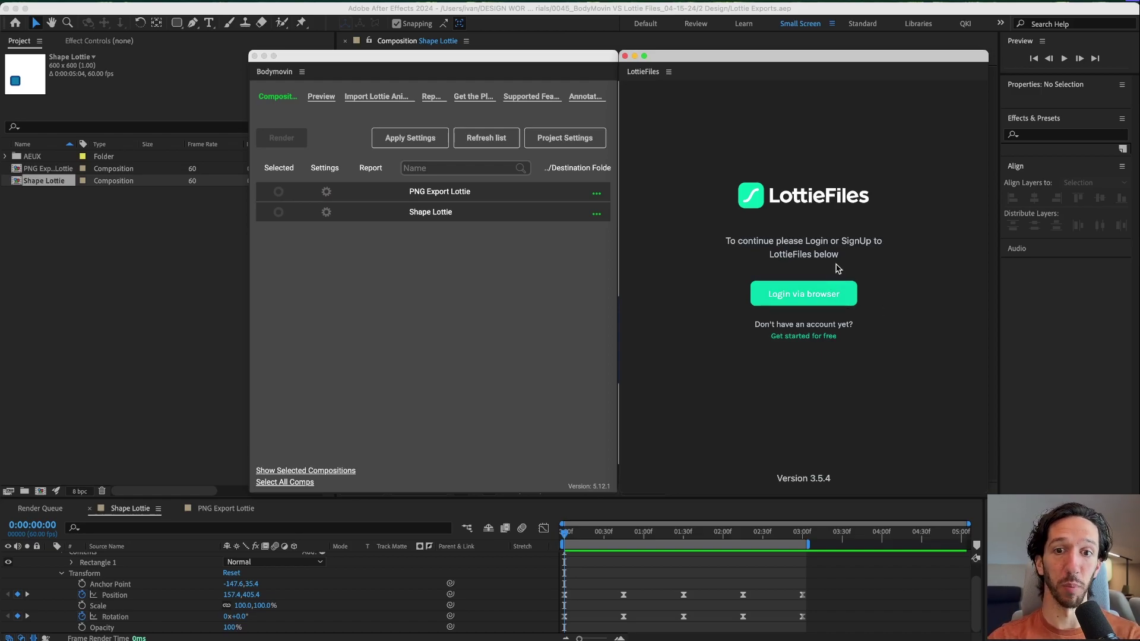
pyautogui.click(503, 318)
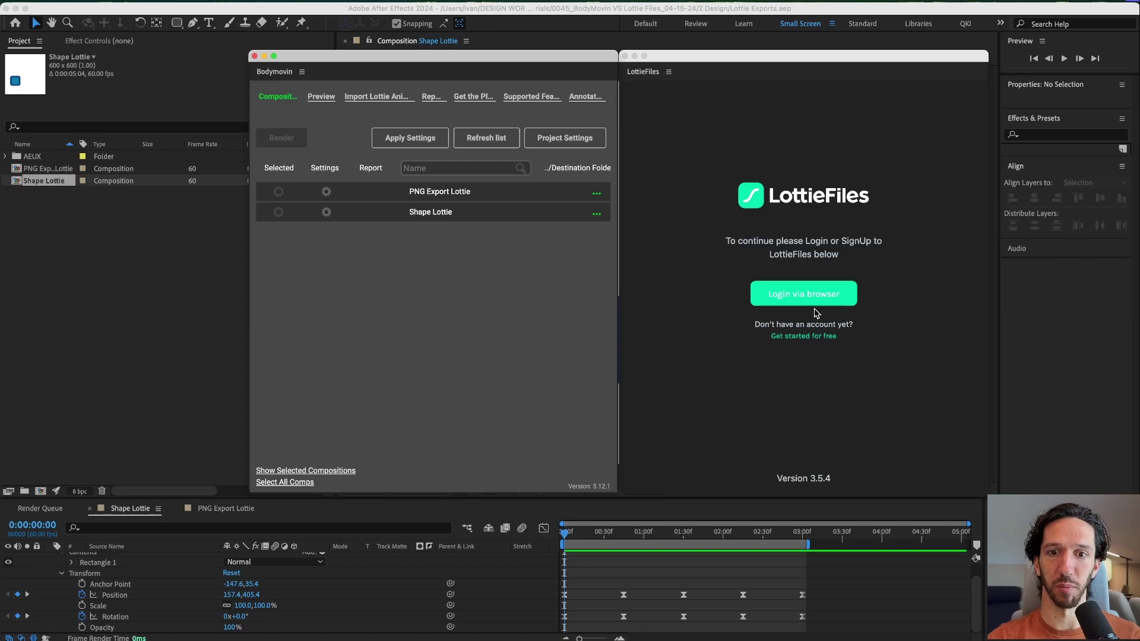
pyautogui.moveTo(847, 256); pyautogui.dragTo(748, 234)
pyautogui.click(845, 325)
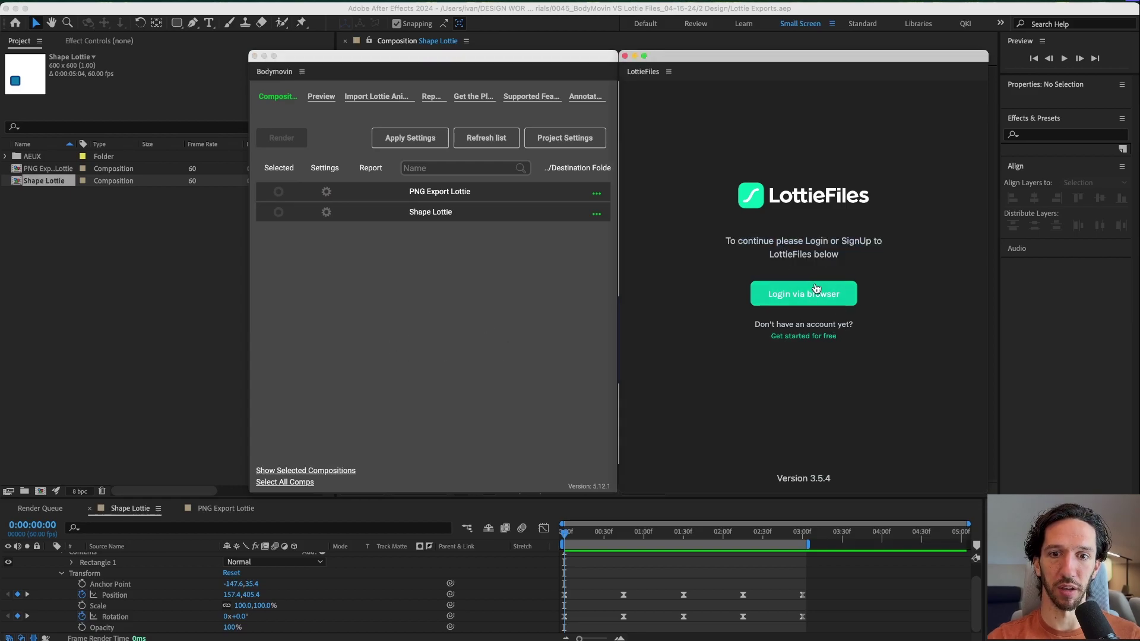
# Step: Log in to the LottieFiles plugin via the browser and return to After Effects
pyautogui.click(814, 290)
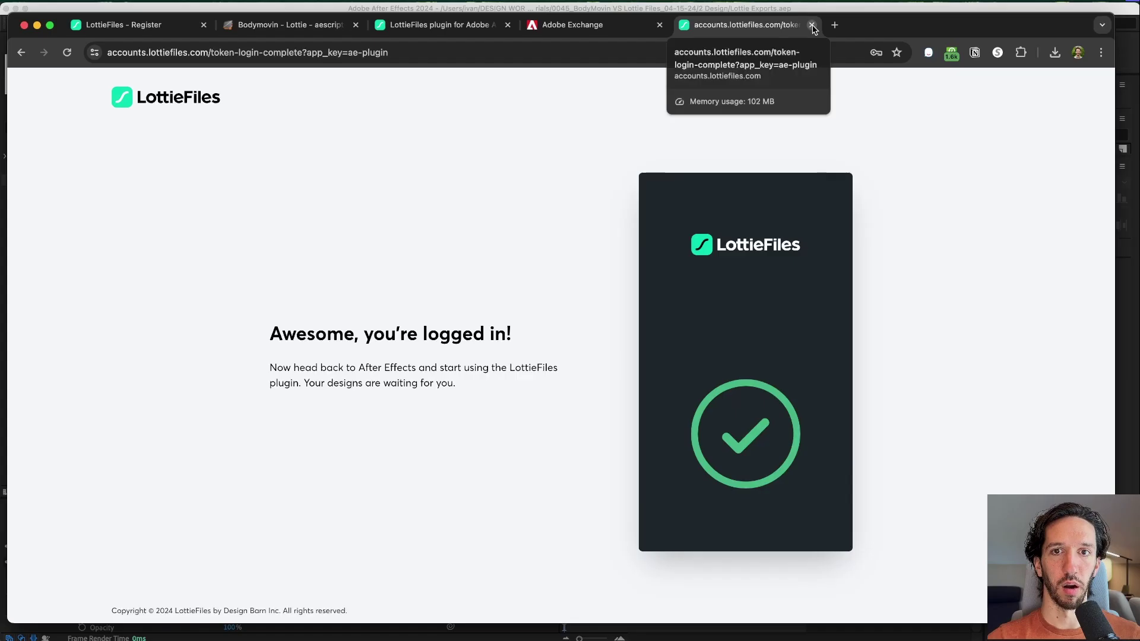
pyautogui.click(860, 7)
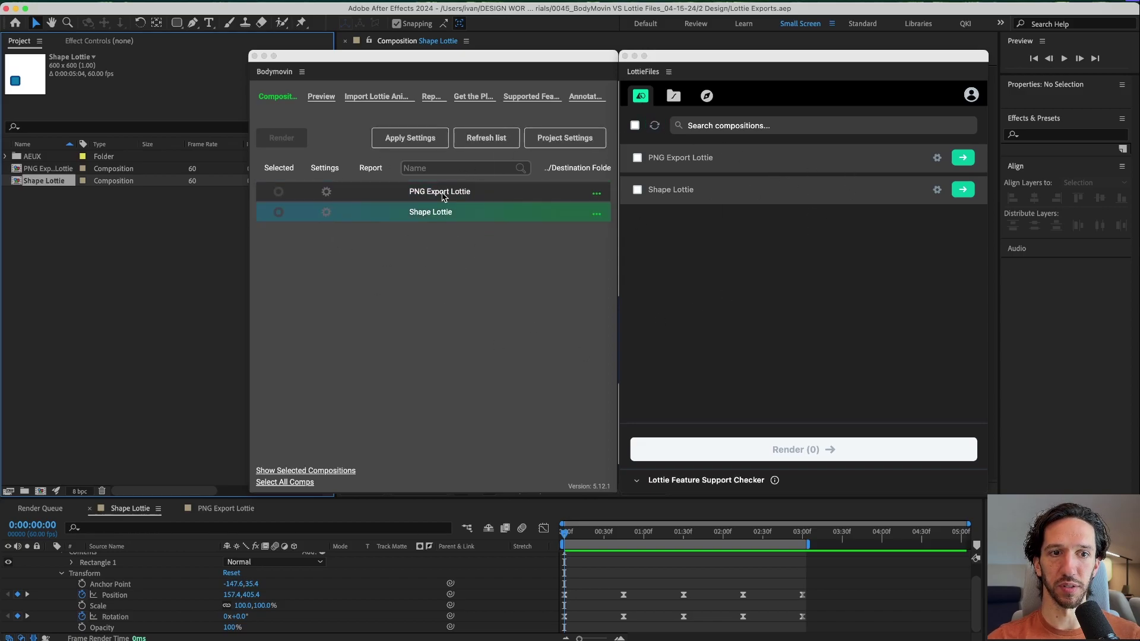
# Step: Filter the Bodymovin compositions by "pn" and open a composition's export settings in both Bodymovin and LottieFiles
pyautogui.click(450, 172)
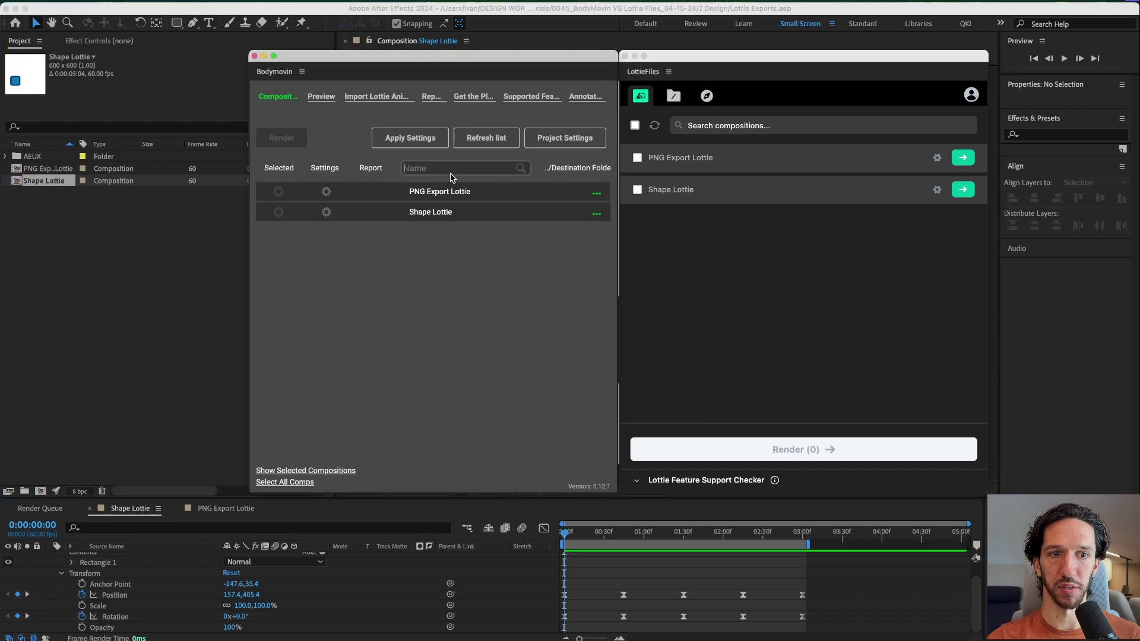
pyautogui.write('pn')
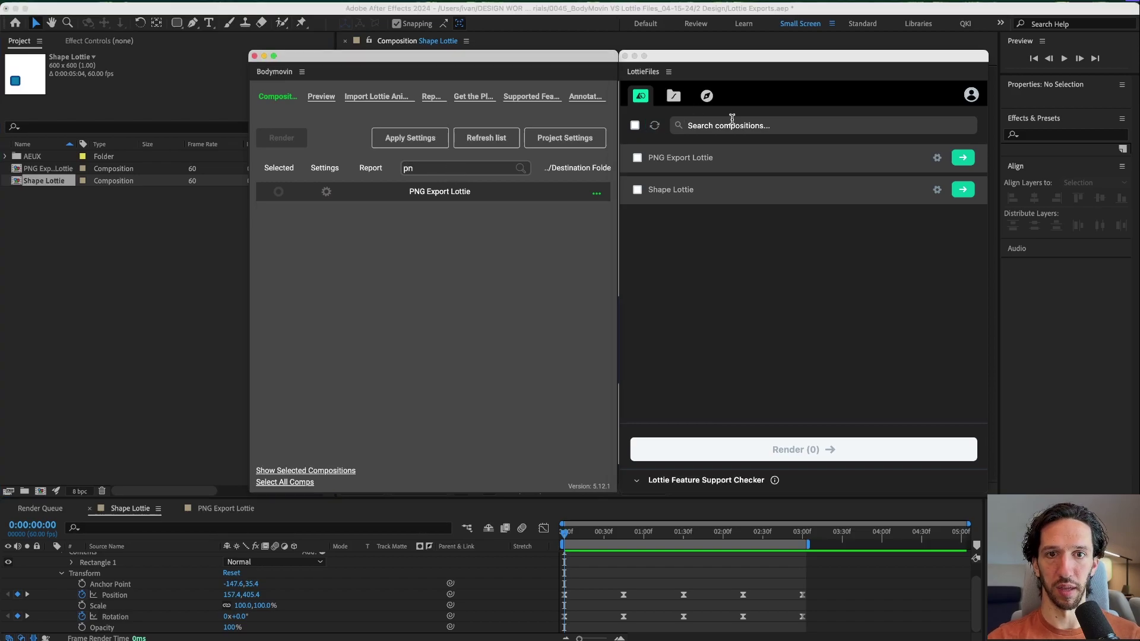
pyautogui.click(316, 192)
pyautogui.click(326, 191)
pyautogui.click(963, 190)
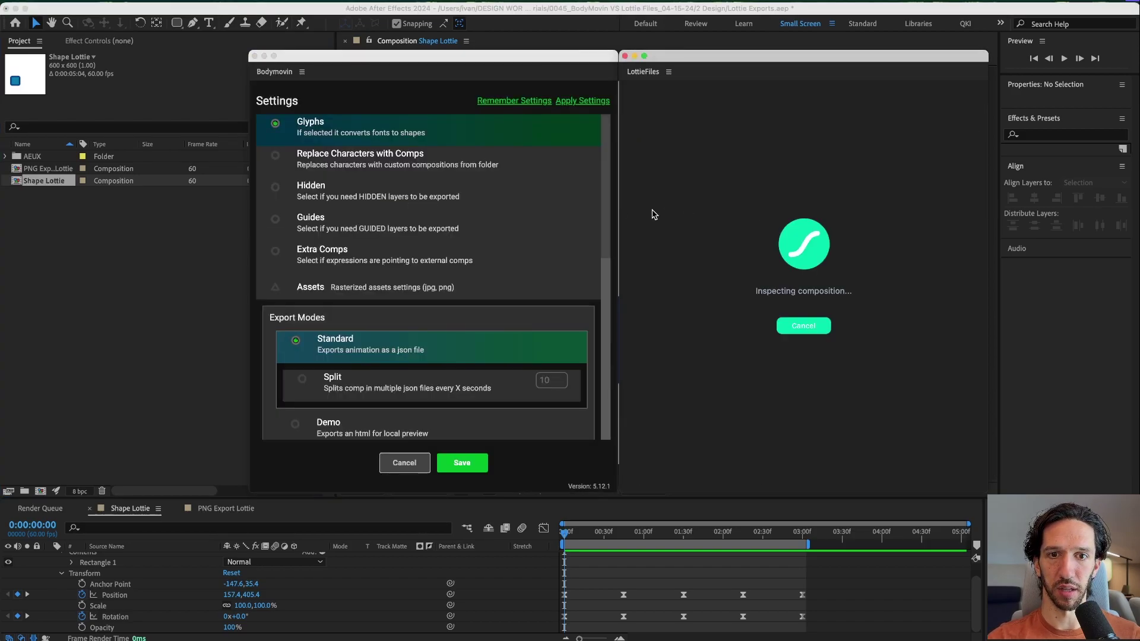
# Step: Examine the Bodymovin composition settings, including the rasterized image options under Assets
pyautogui.scroll(-10, 398, 214)
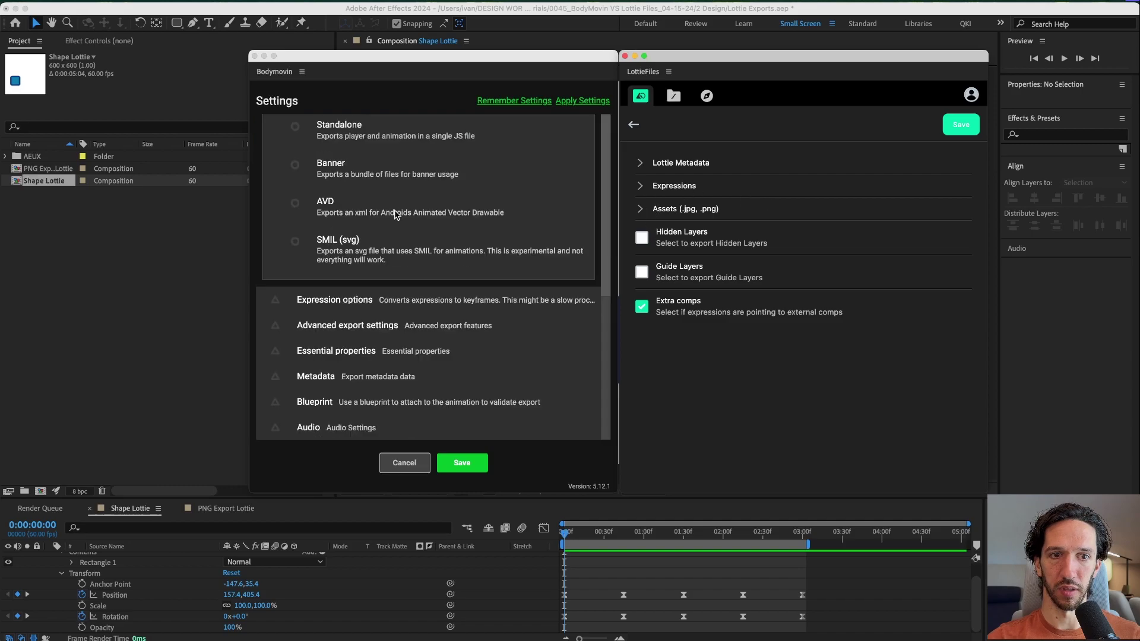
pyautogui.scroll(10, 413, 261)
pyautogui.scroll(-1, 414, 268)
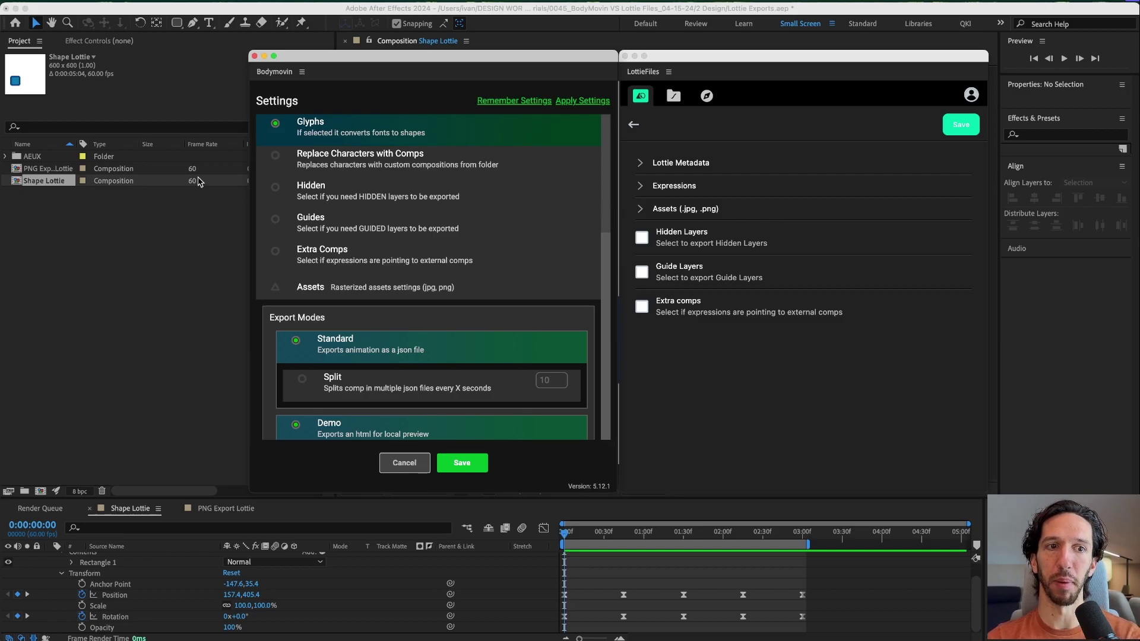
pyautogui.scroll(-1, 298, 273)
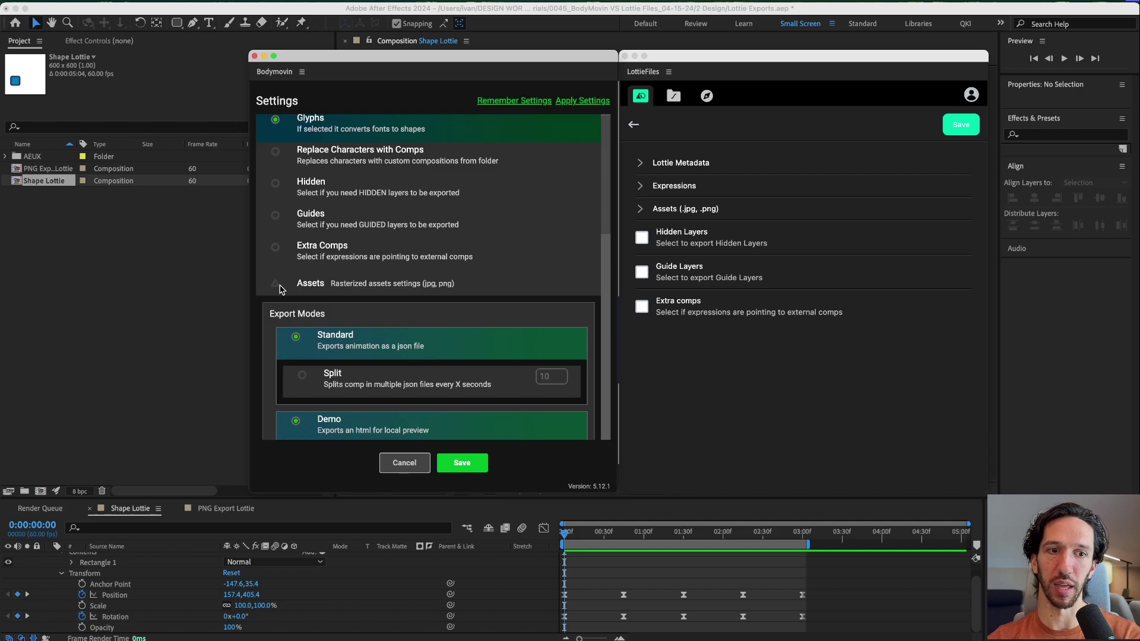
pyautogui.click(275, 284)
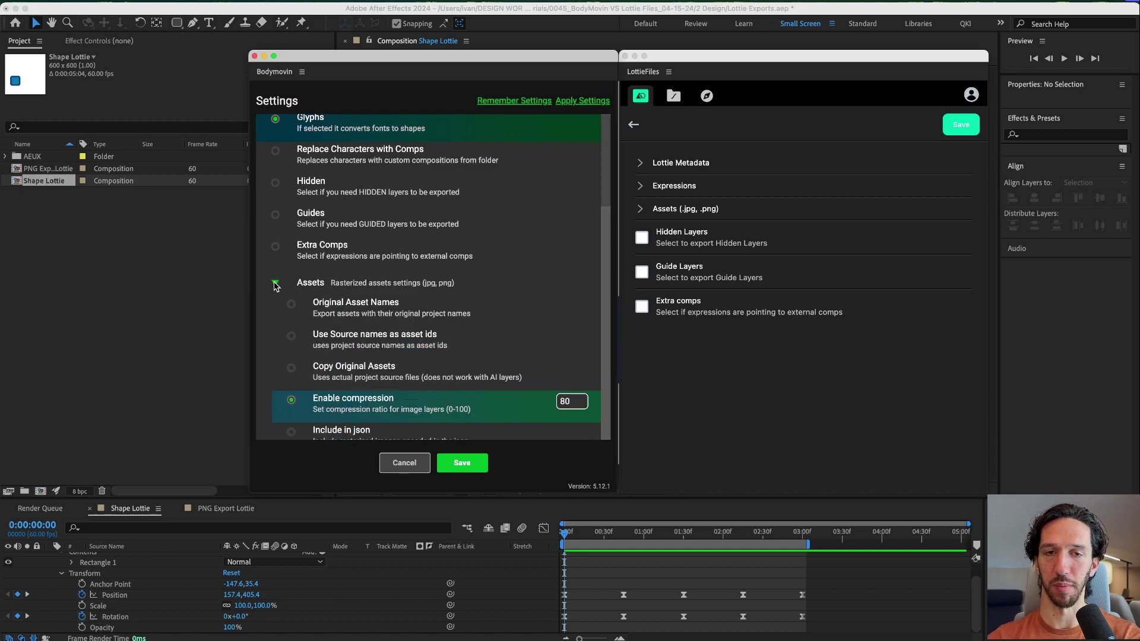
pyautogui.click(275, 282)
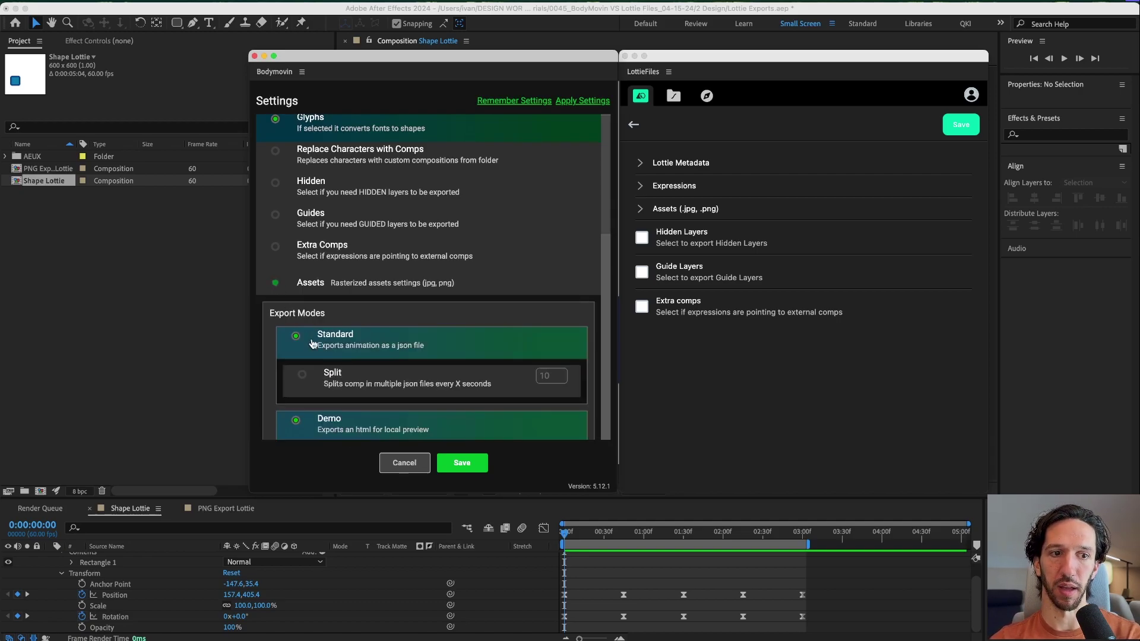
# Step: Examine Bodymovin's export modes, such as Demo, Rive and Standalone, and the option groups below them
pyautogui.scroll(-5, 304, 282)
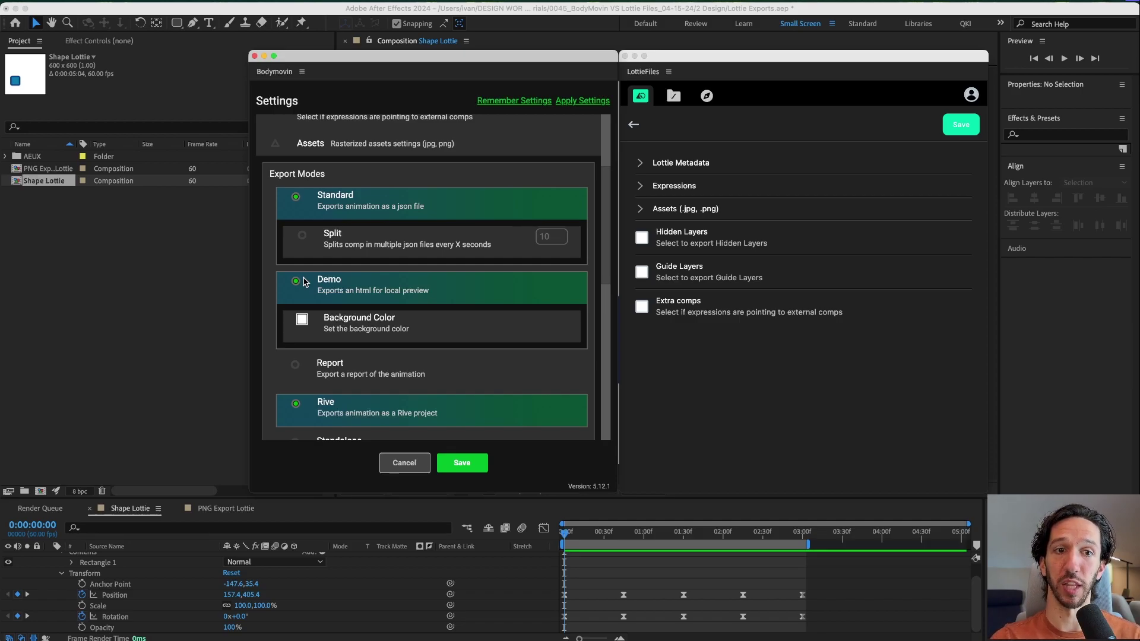
pyautogui.scroll(-5, 305, 282)
pyautogui.scroll(2, 322, 221)
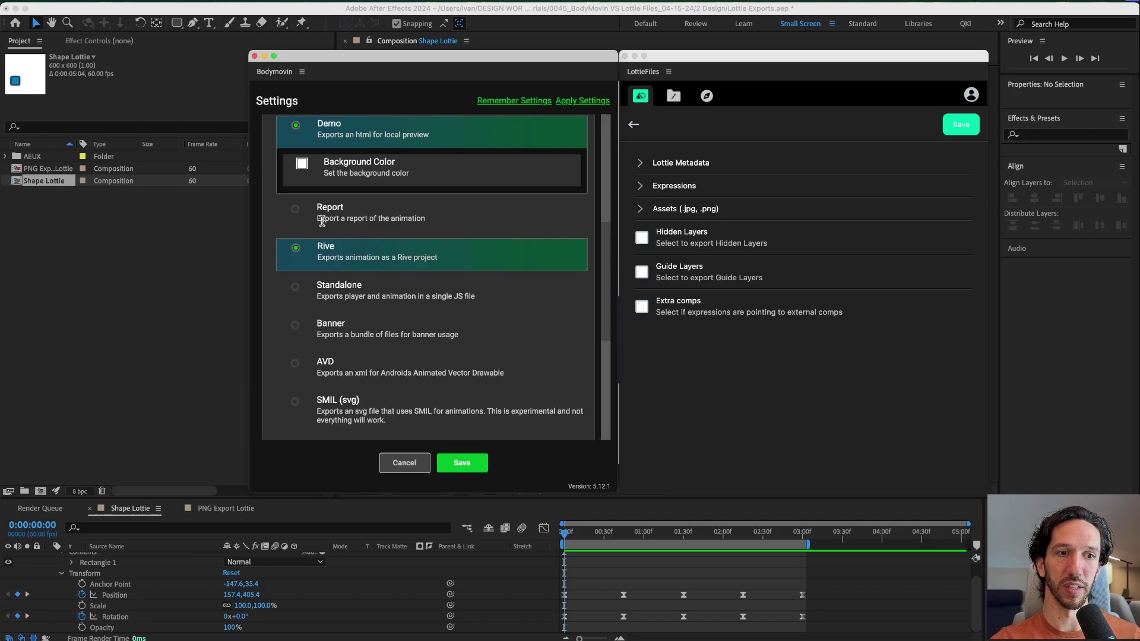
pyautogui.moveTo(321, 246); pyautogui.dragTo(402, 270)
pyautogui.click(398, 275)
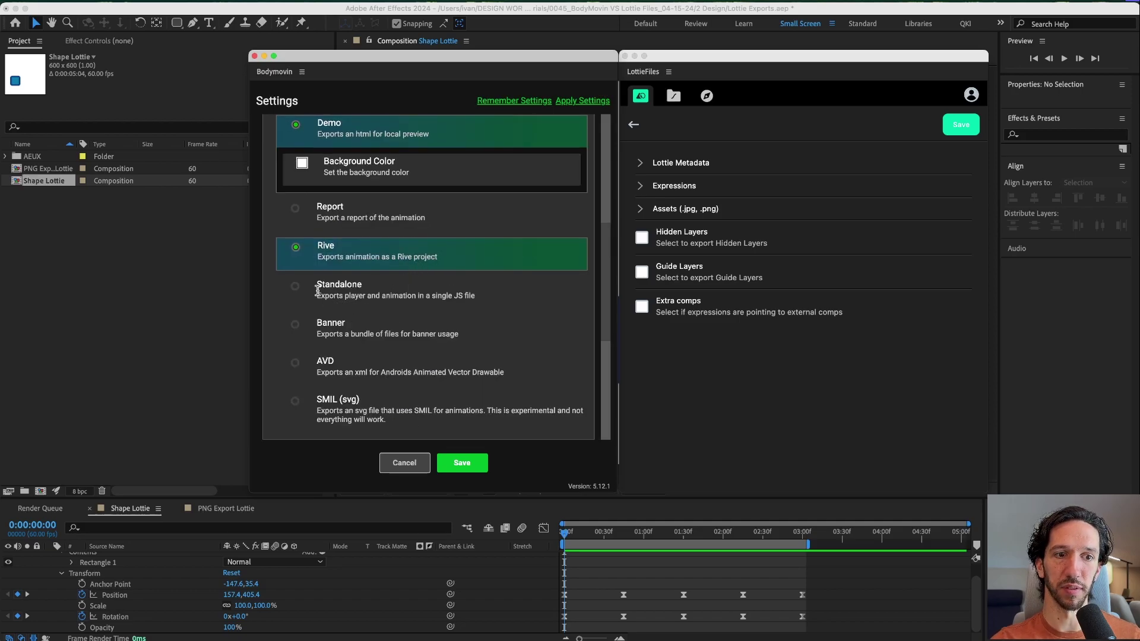
pyautogui.scroll(-1, 318, 285)
pyautogui.moveTo(318, 262); pyautogui.dragTo(478, 281)
pyautogui.click(488, 286)
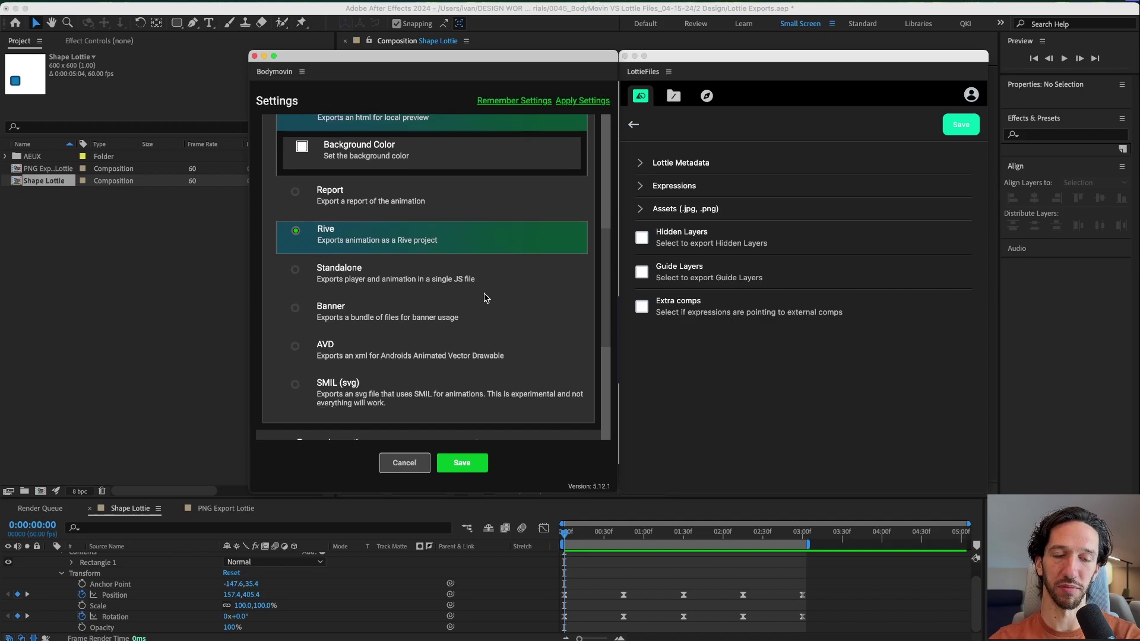
pyautogui.scroll(-5, 485, 298)
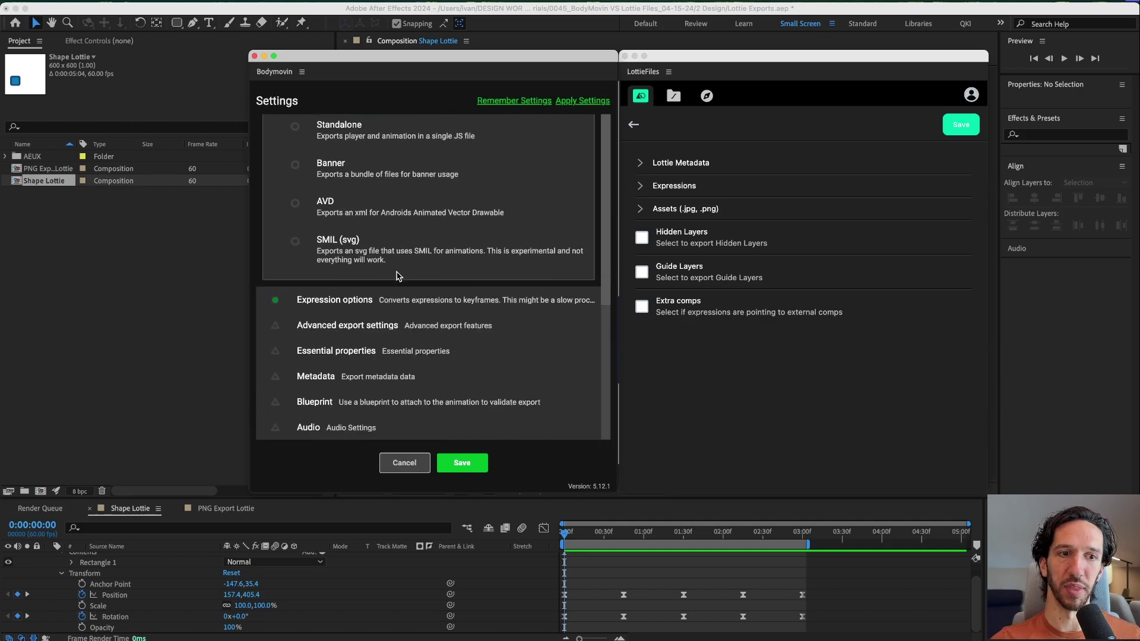
# Step: Examine the Assets, Expressions and Lottie Metadata options in the LottieFiles composition settings for comparison with Bodymovin
pyautogui.click(641, 210)
pyautogui.click(641, 187)
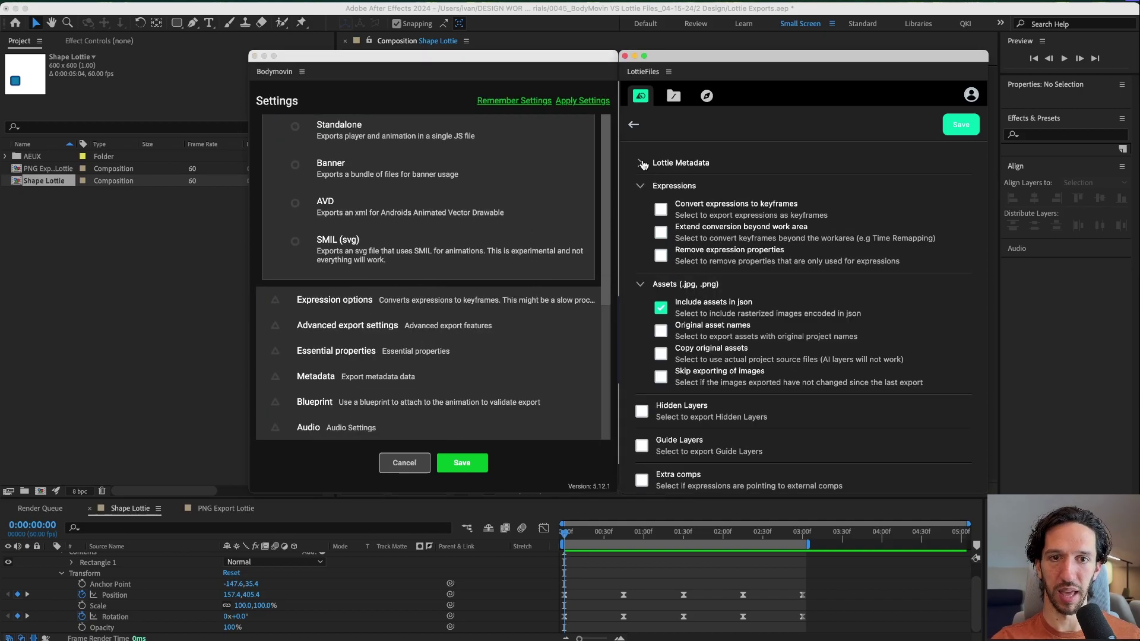
pyautogui.click(640, 162)
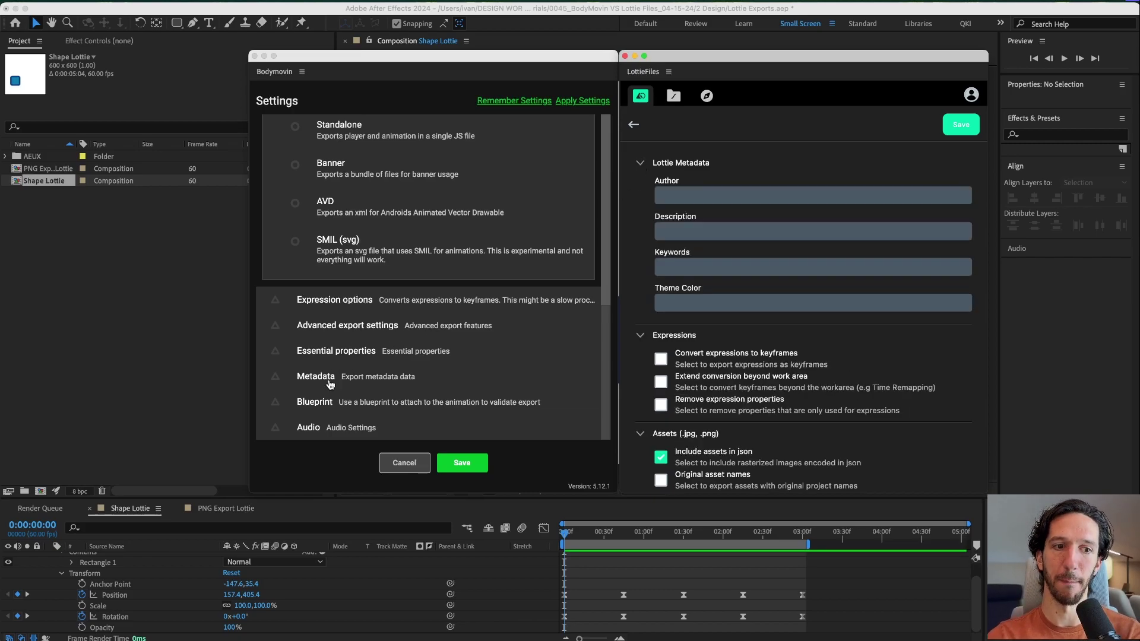
pyautogui.click(271, 383)
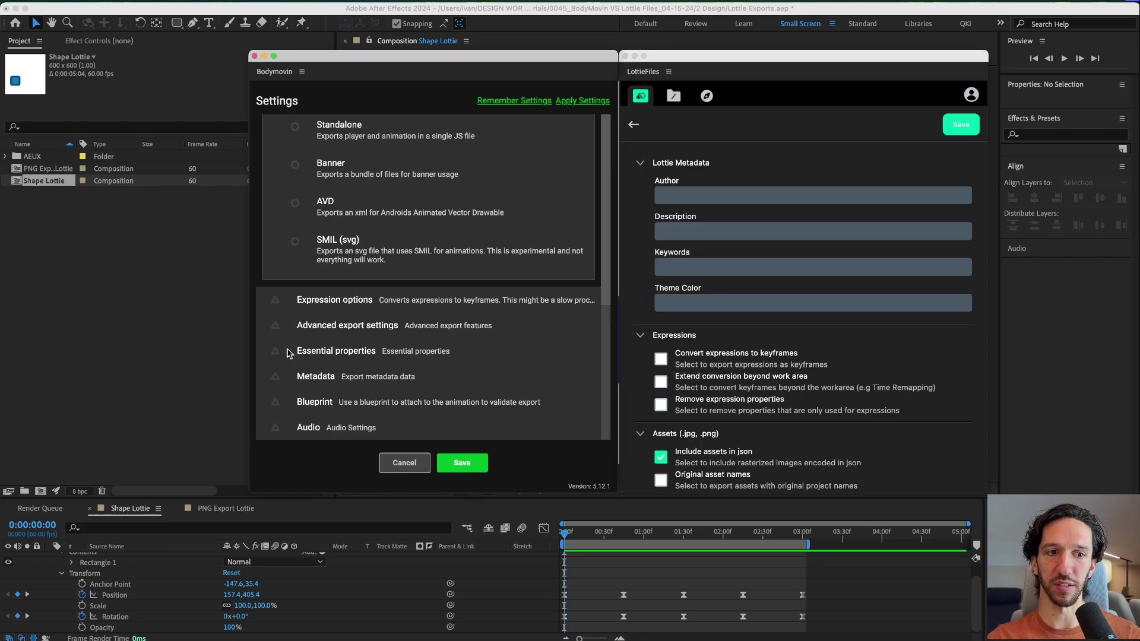
pyautogui.scroll(5, 358, 350)
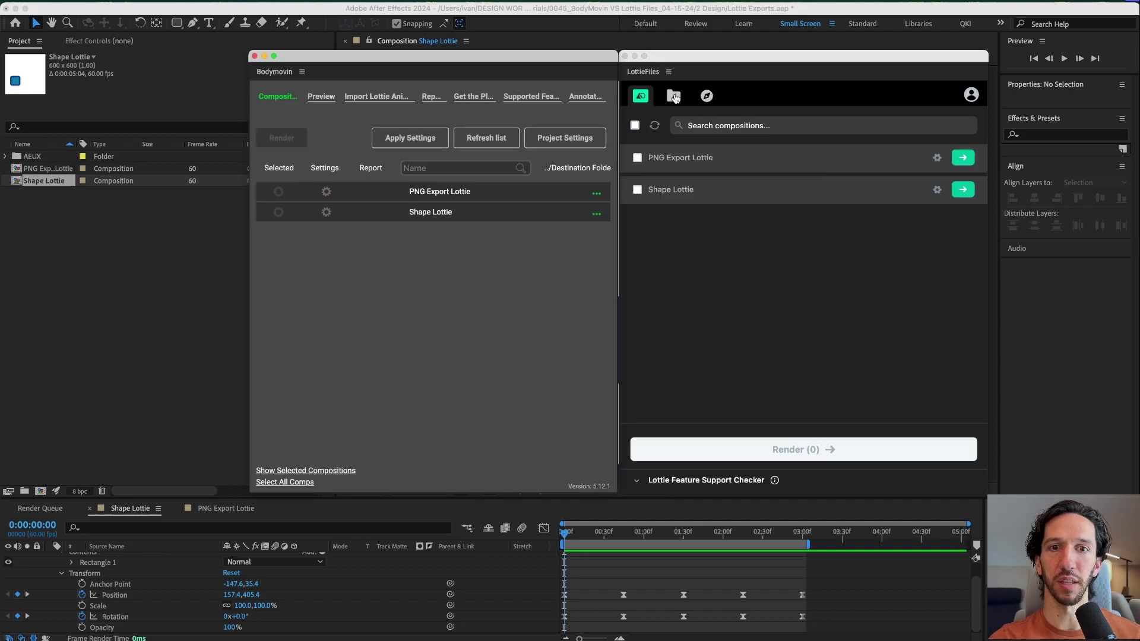
# Step: Browse the LottieFiles workspace projects and the library of featured animations
pyautogui.click(673, 96)
pyautogui.click(707, 97)
pyautogui.click(674, 97)
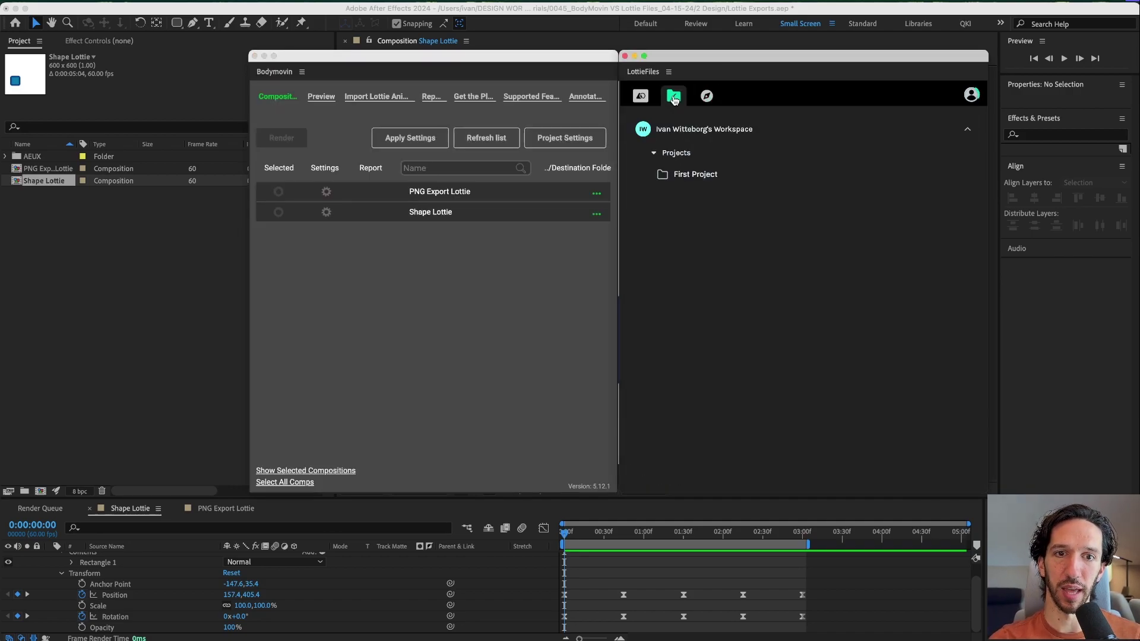
pyautogui.click(705, 98)
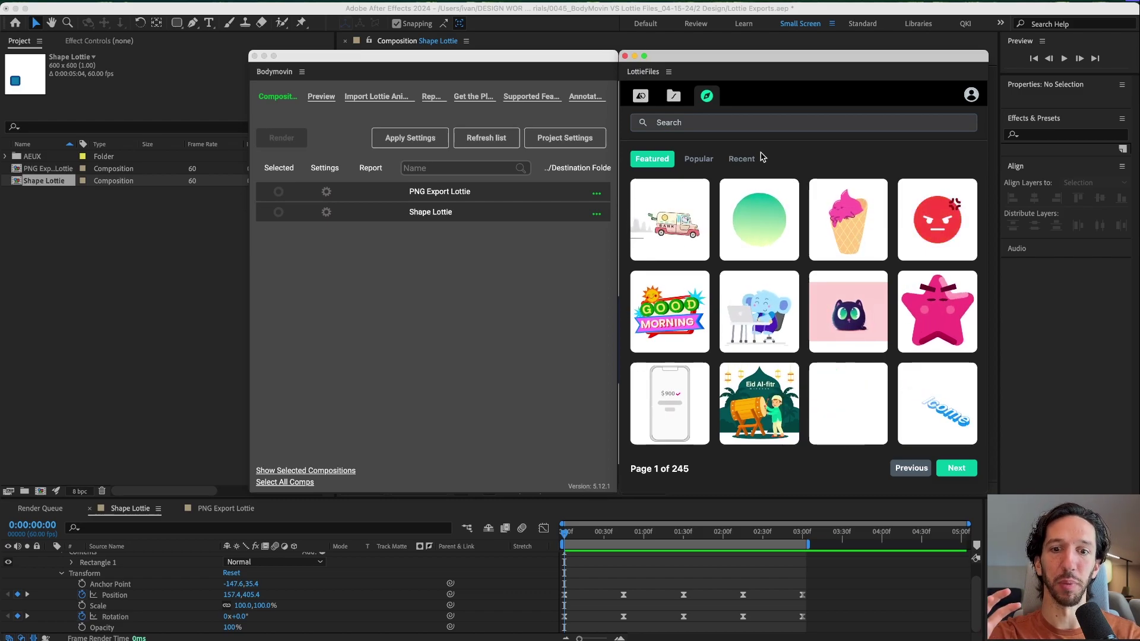
pyautogui.click(675, 97)
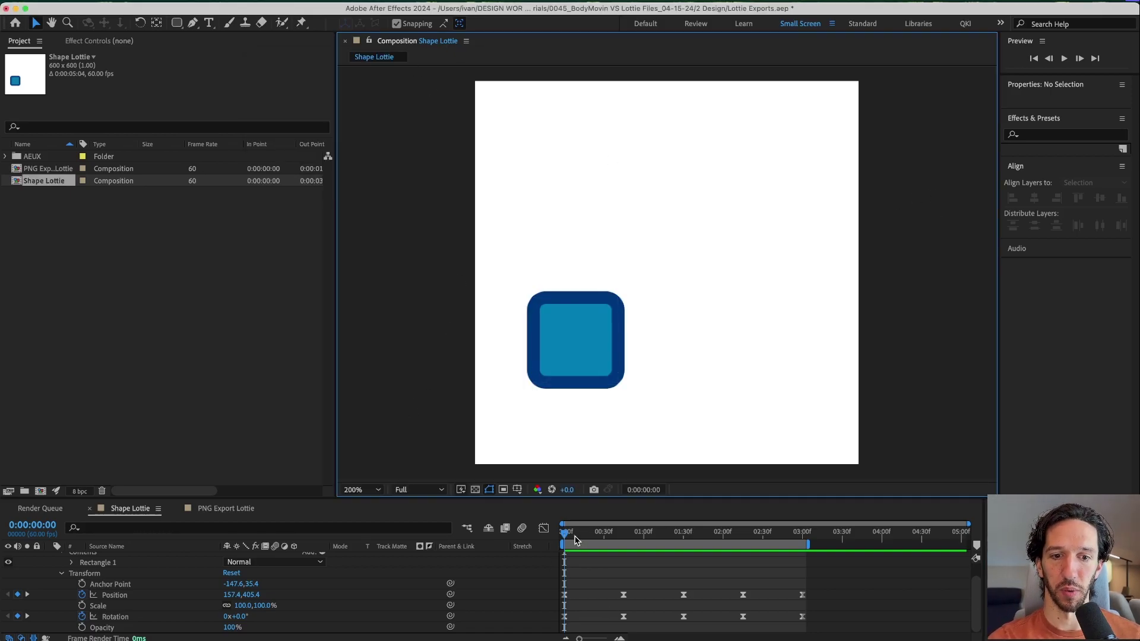
# Step: Play the Shape Lottie composition from its start to preview the animated square
pyautogui.moveTo(573, 536)
pyautogui.mouseDown()
pyautogui.moveTo(586, 538)
pyautogui.moveTo(561, 540)
pyautogui.mouseUp()
pyautogui.press('space')
pyautogui.press('space')
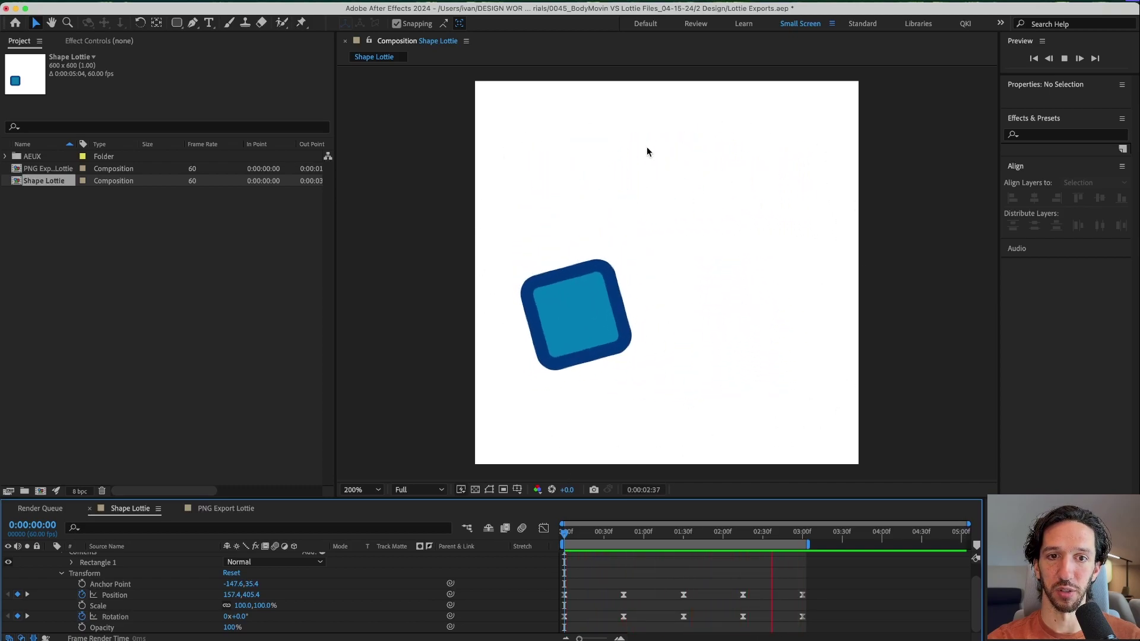
# Step: Open the PNG Export Lottie composition and preview its scaling Subscribe button by playing and scrubbing the timeline
pyautogui.click(62, 172)
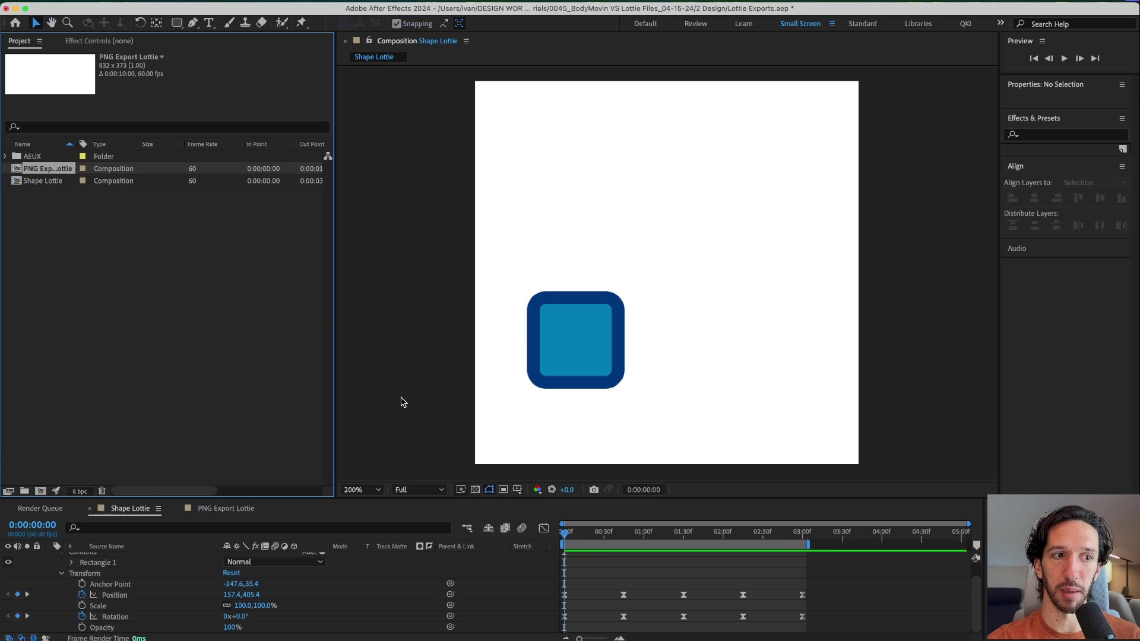
pyautogui.click(226, 508)
pyautogui.scroll(1, 633, 323)
pyautogui.press('space')
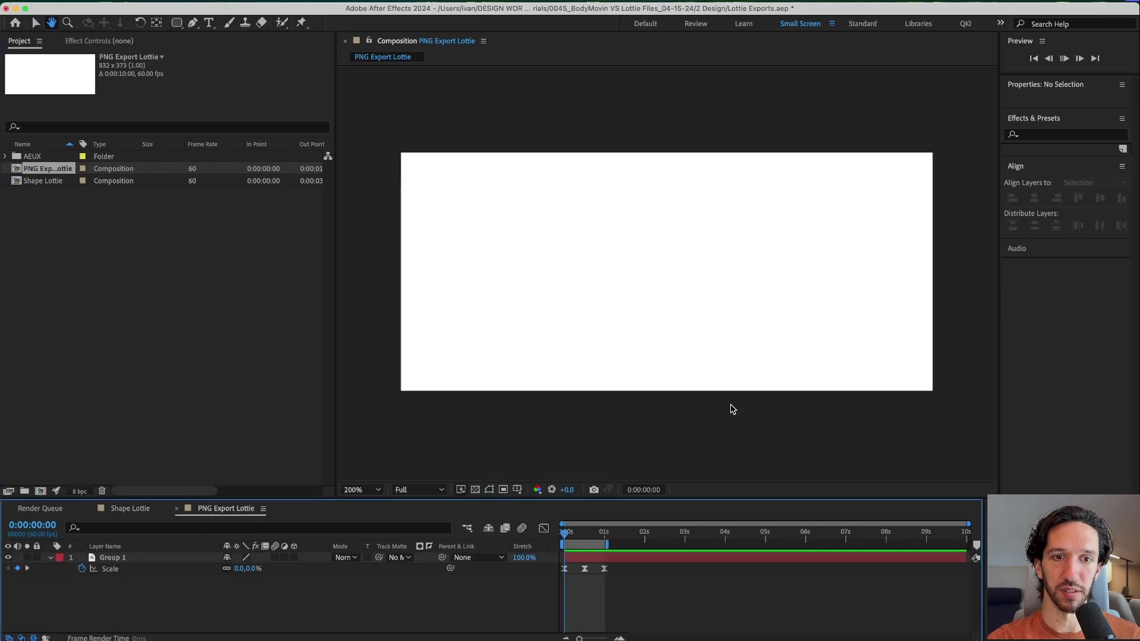
pyautogui.press('space')
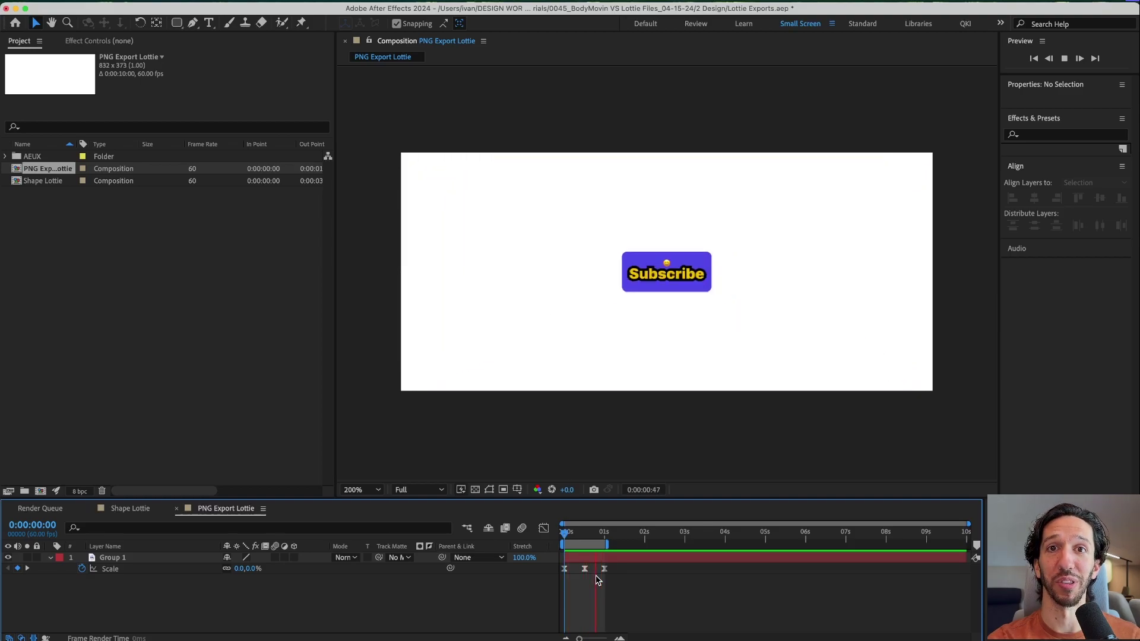
pyautogui.click(582, 536)
pyautogui.moveTo(582, 536); pyautogui.dragTo(606, 532)
# Step: Reopen the Shape Lottie composition and select both PNG Export Lottie and Shape Lottie for rendering in Bodymovin
pyautogui.doubleClick(57, 181)
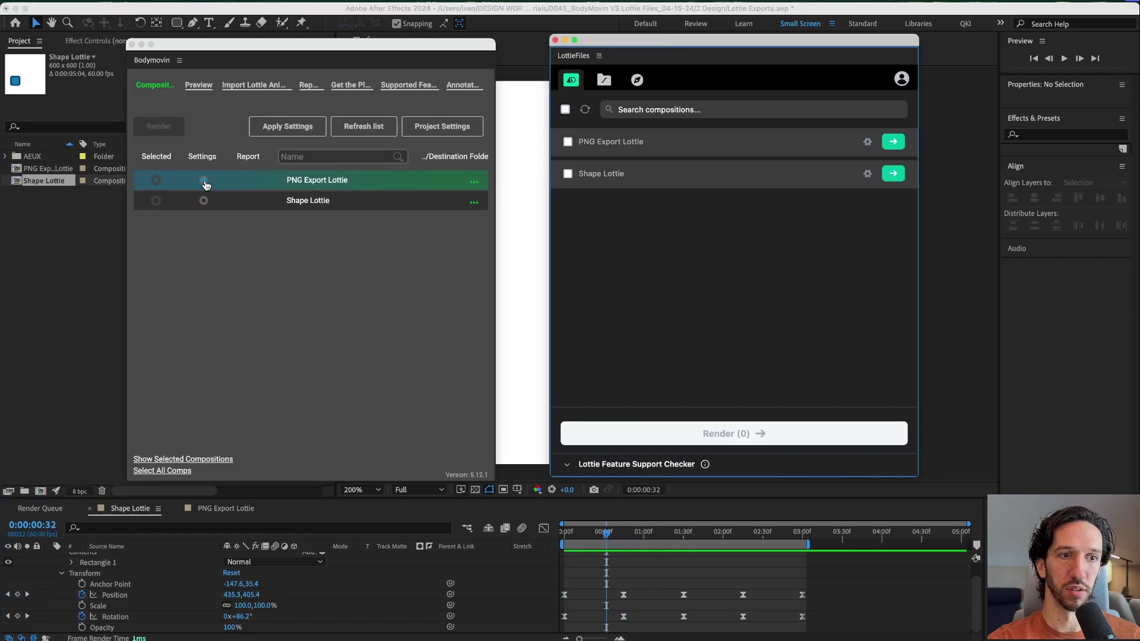
pyautogui.click(158, 177)
pyautogui.click(156, 202)
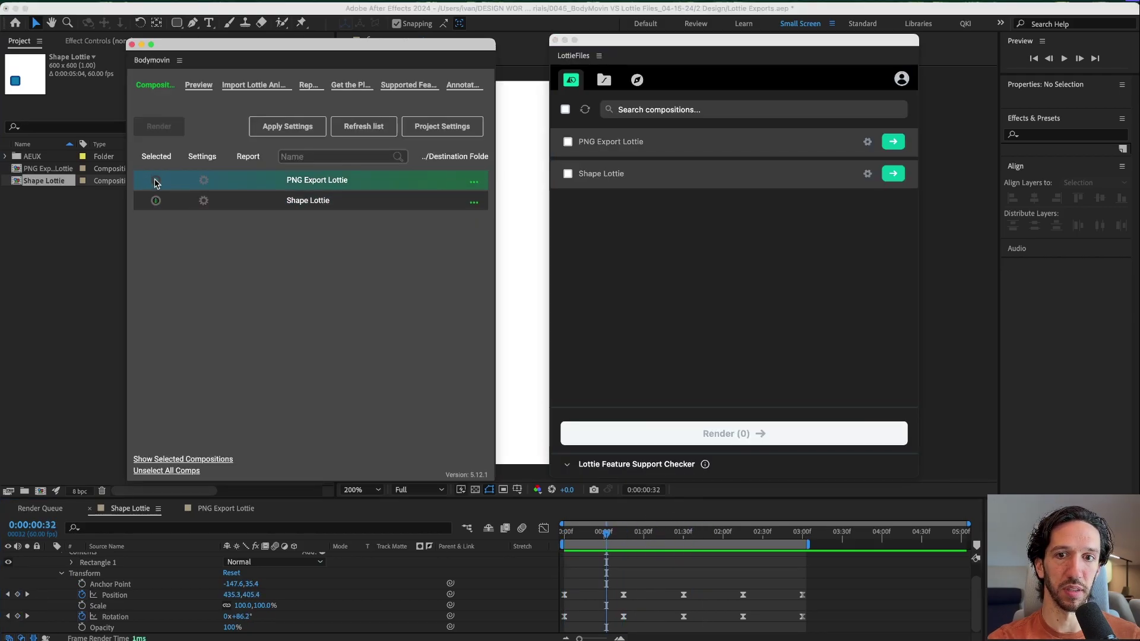
# Step: In the PNG Export Lottie settings of Bodymovin, disable Glyphs and switch the export mode from Standard to Demo
pyautogui.click(204, 180)
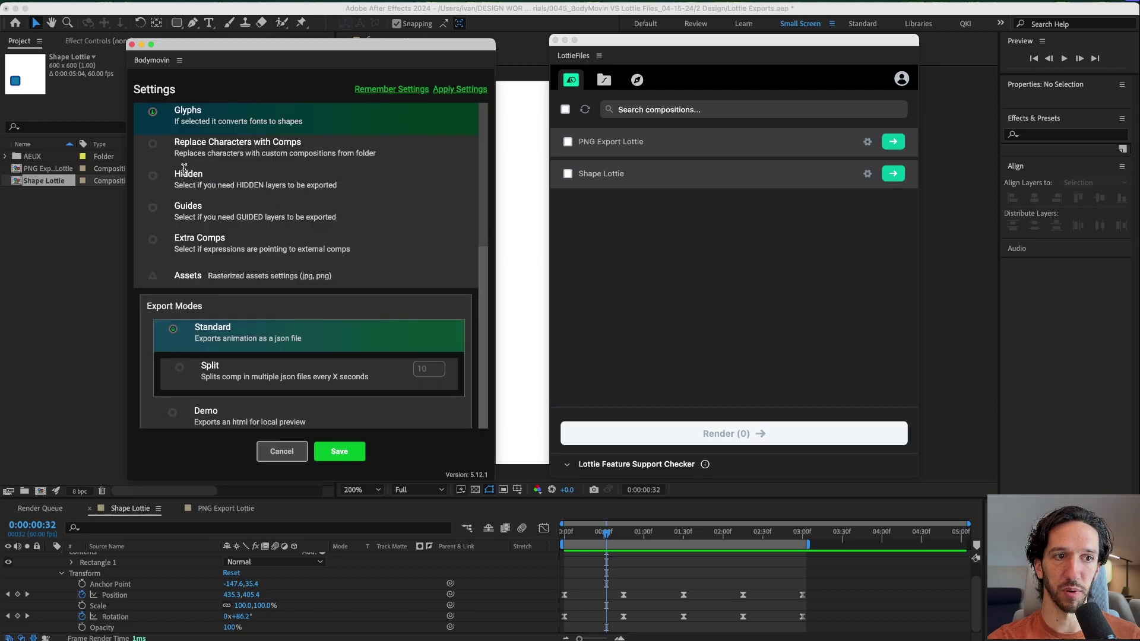
pyautogui.click(152, 112)
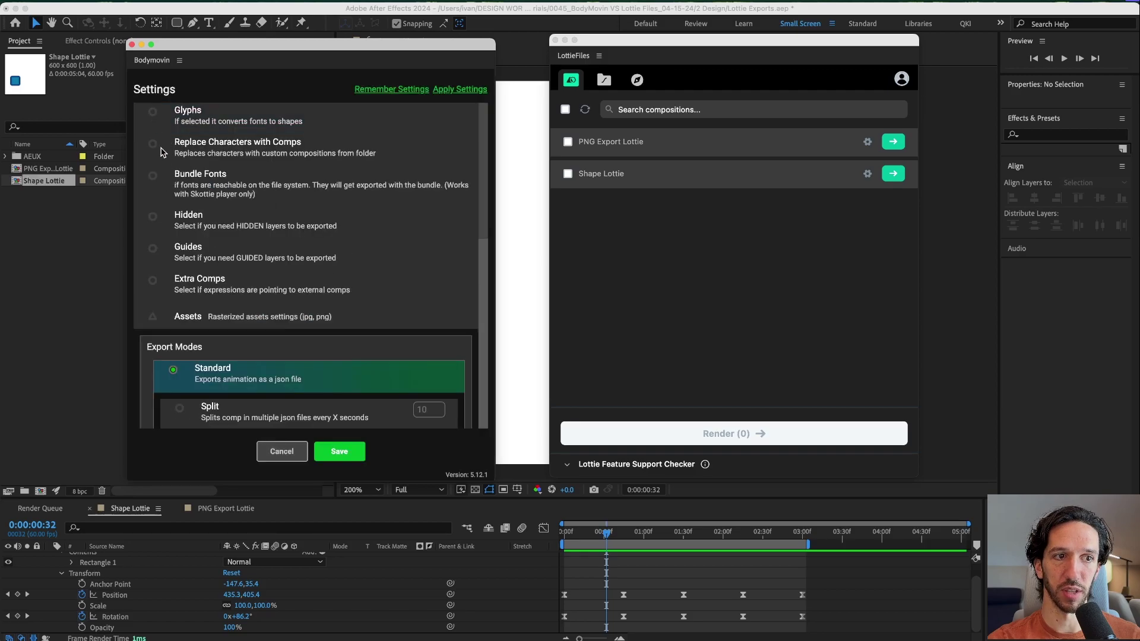
pyautogui.click(172, 370)
pyautogui.scroll(-3, 178, 236)
pyautogui.click(176, 221)
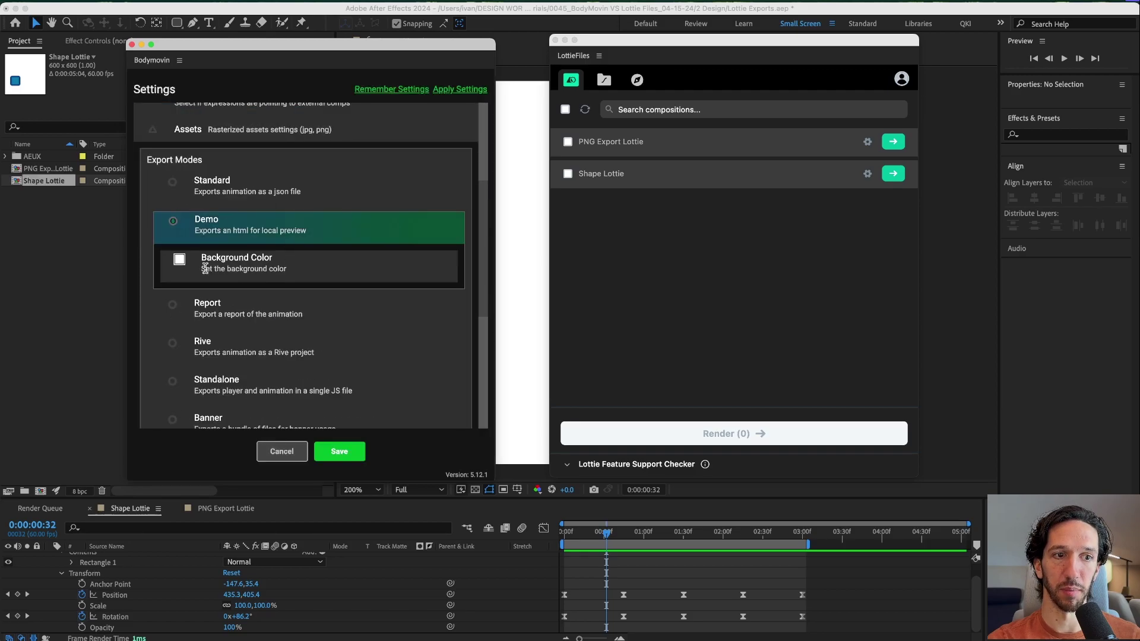
# Step: Enable compression and Include in json for PNG Export Lottie's rasterized assets, and save the settings
pyautogui.scroll(1, 150, 159)
pyautogui.click(157, 168)
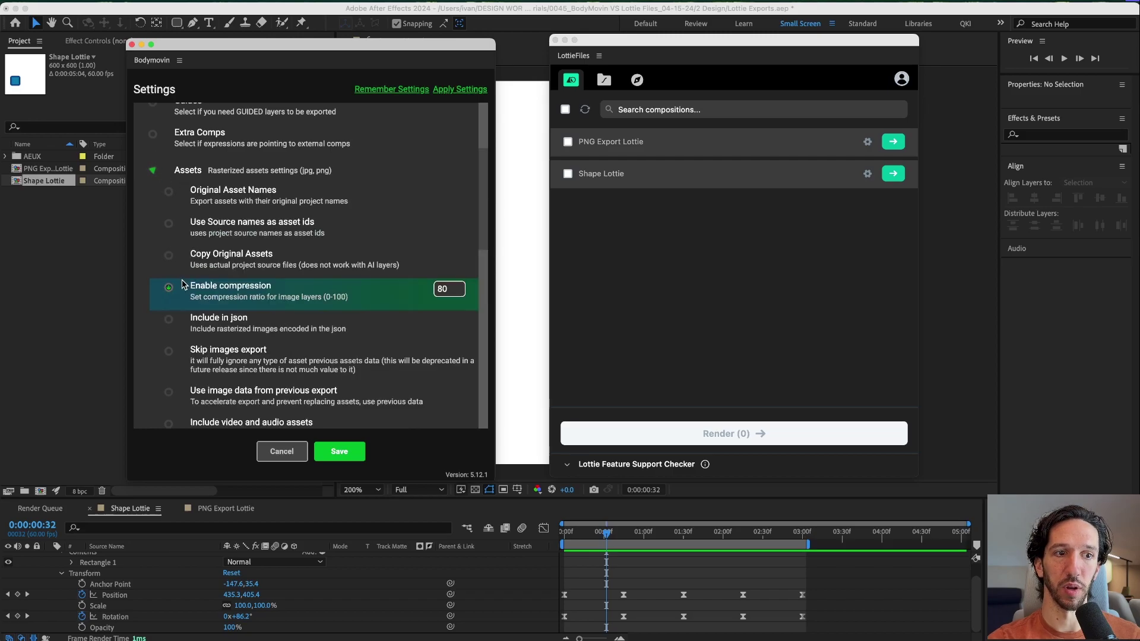
pyautogui.scroll(-1, 172, 296)
pyautogui.click(172, 301)
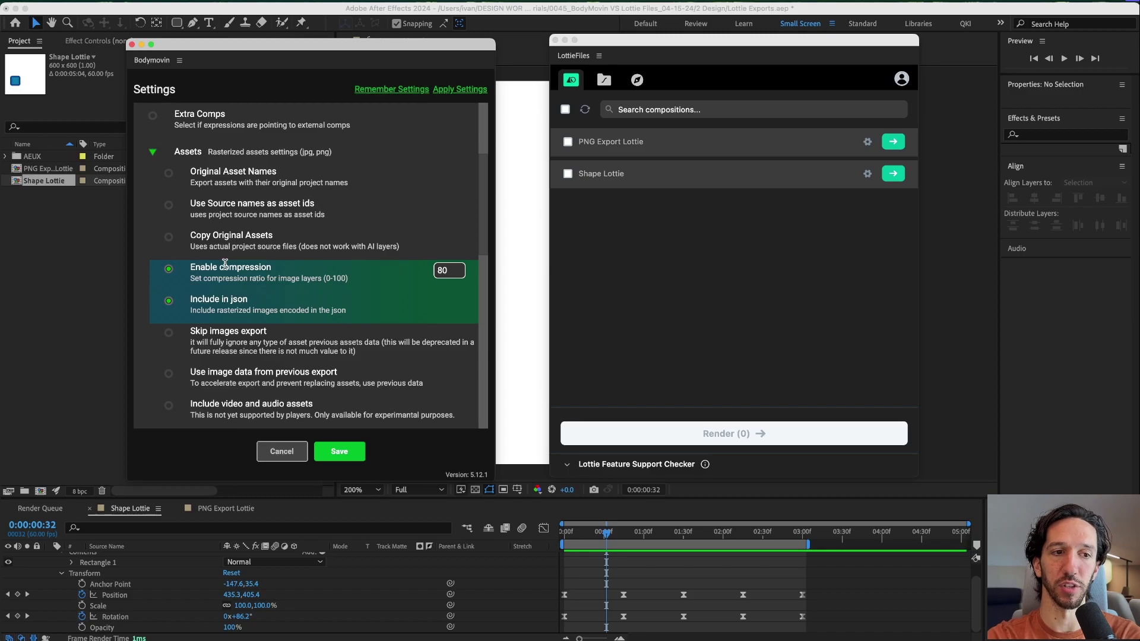
pyautogui.moveTo(457, 270); pyautogui.dragTo(431, 272)
pyautogui.click(449, 270)
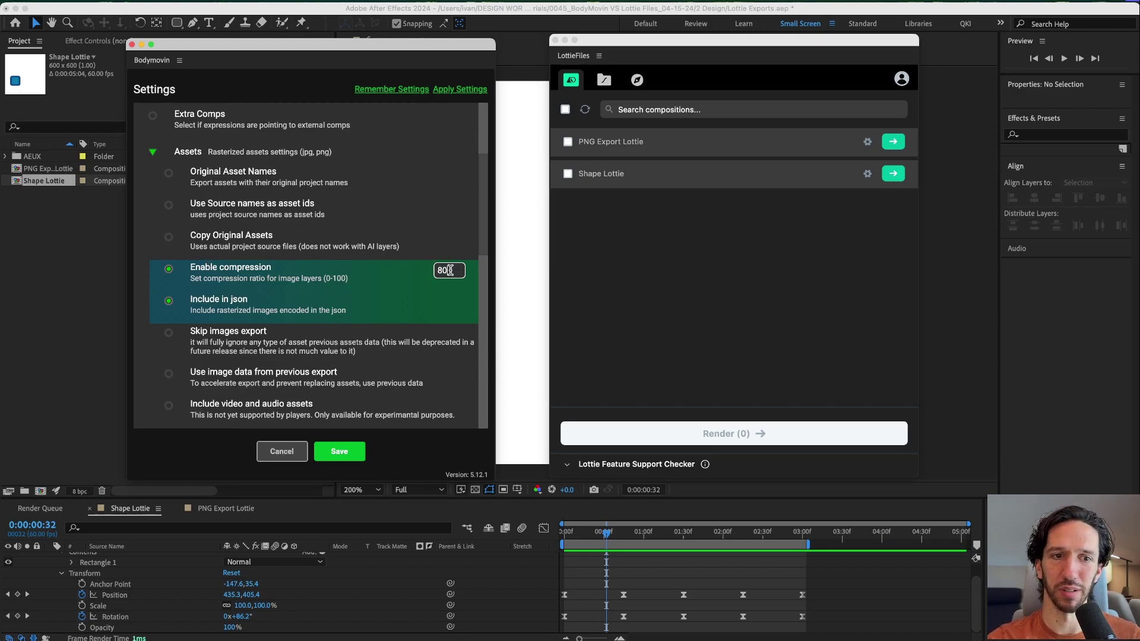
pyautogui.click(341, 451)
# Step: Configure Shape Lottie in Bodymovin with Glyphs disabled and Demo instead of Standard export mode, and save the settings
pyautogui.click(155, 202)
pyautogui.click(205, 203)
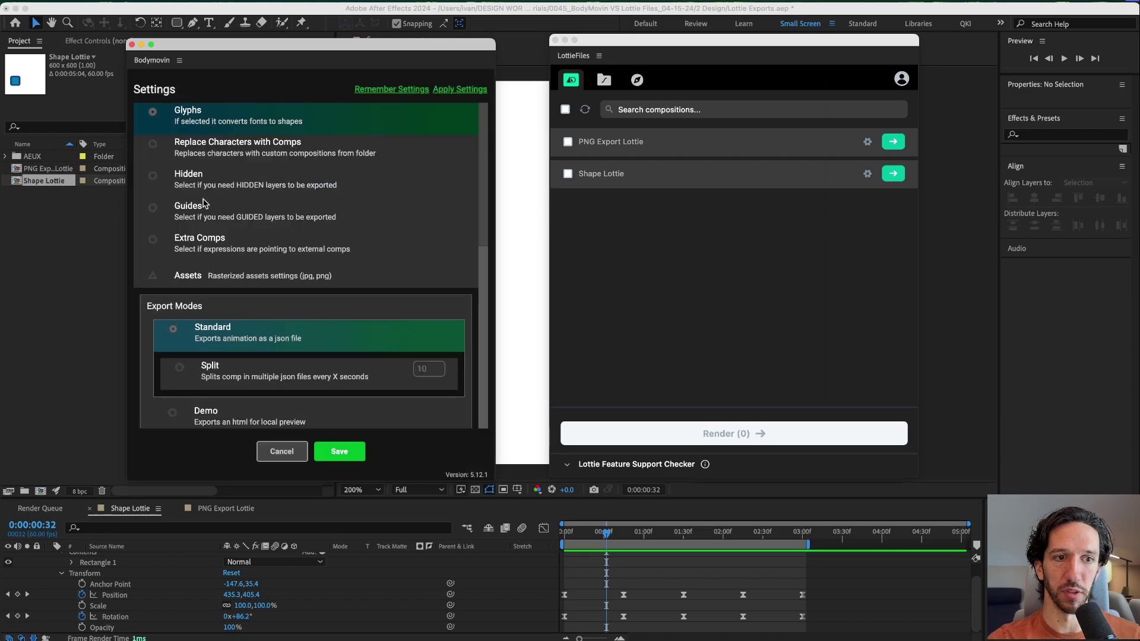
pyautogui.click(154, 122)
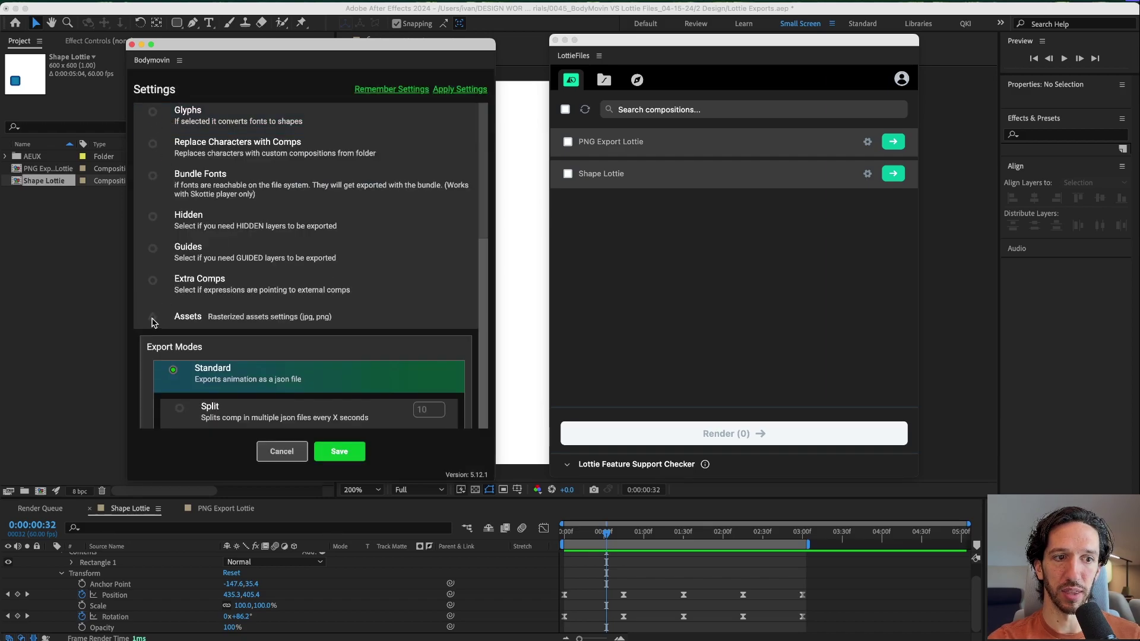
pyautogui.click(173, 369)
pyautogui.scroll(-3, 177, 363)
pyautogui.click(174, 274)
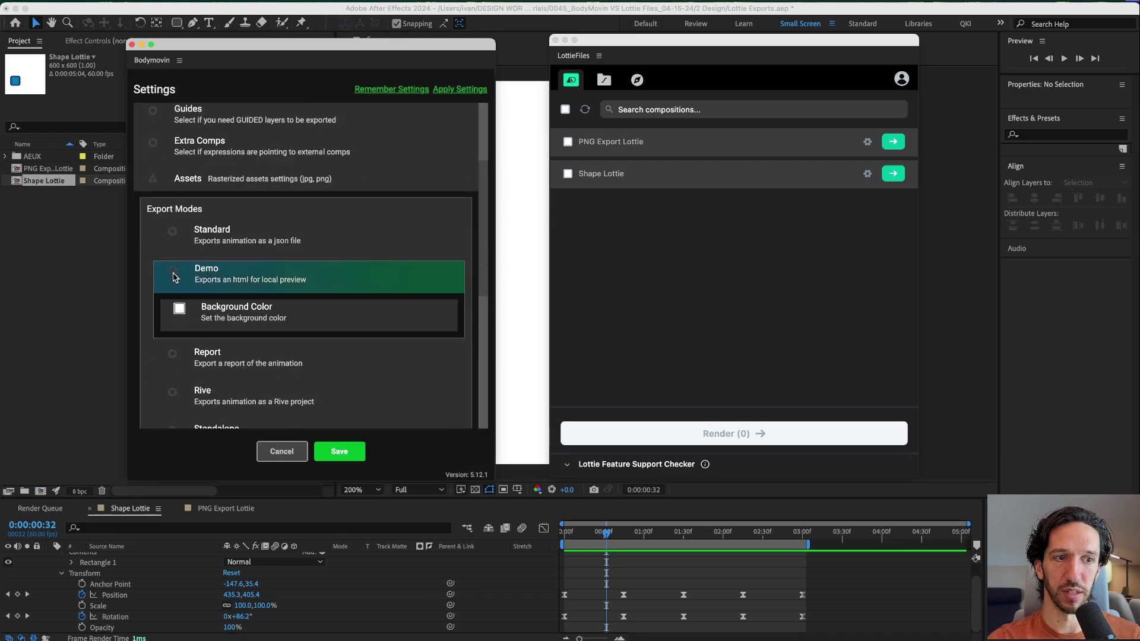
pyautogui.click(340, 451)
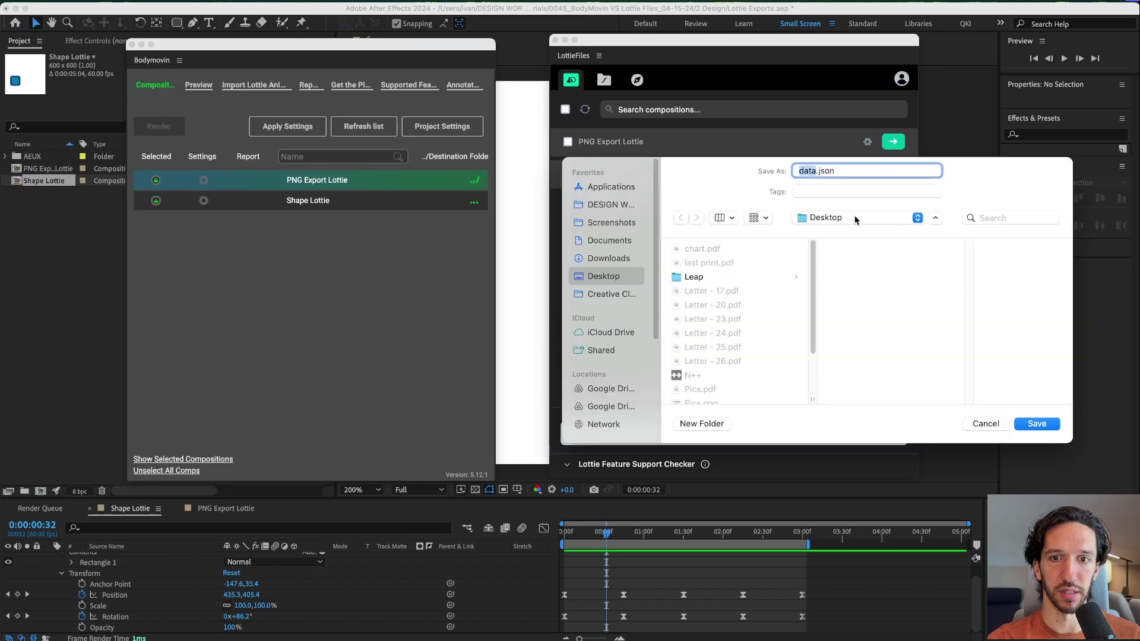
# Step: Set data.json destinations for both Bodymovin exports and arrange the Bodymovin and LottieFiles windows side by side
pyautogui.press('Return')
pyautogui.moveTo(438, 46); pyautogui.dragTo(491, 37)
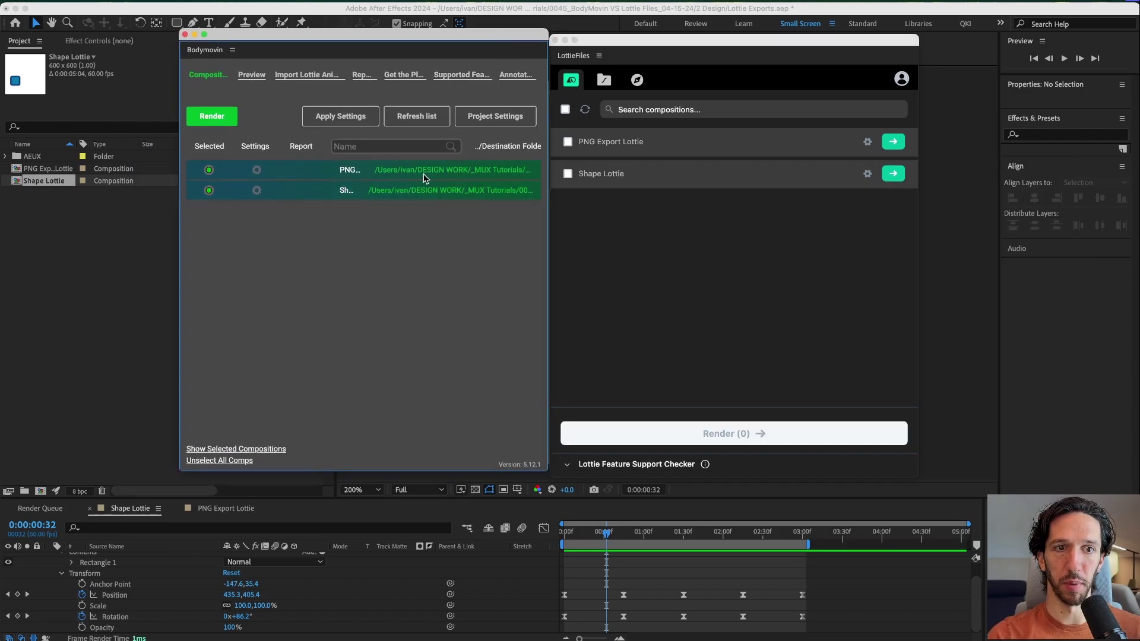
pyautogui.click(687, 79)
pyautogui.moveTo(643, 43); pyautogui.dragTo(661, 40)
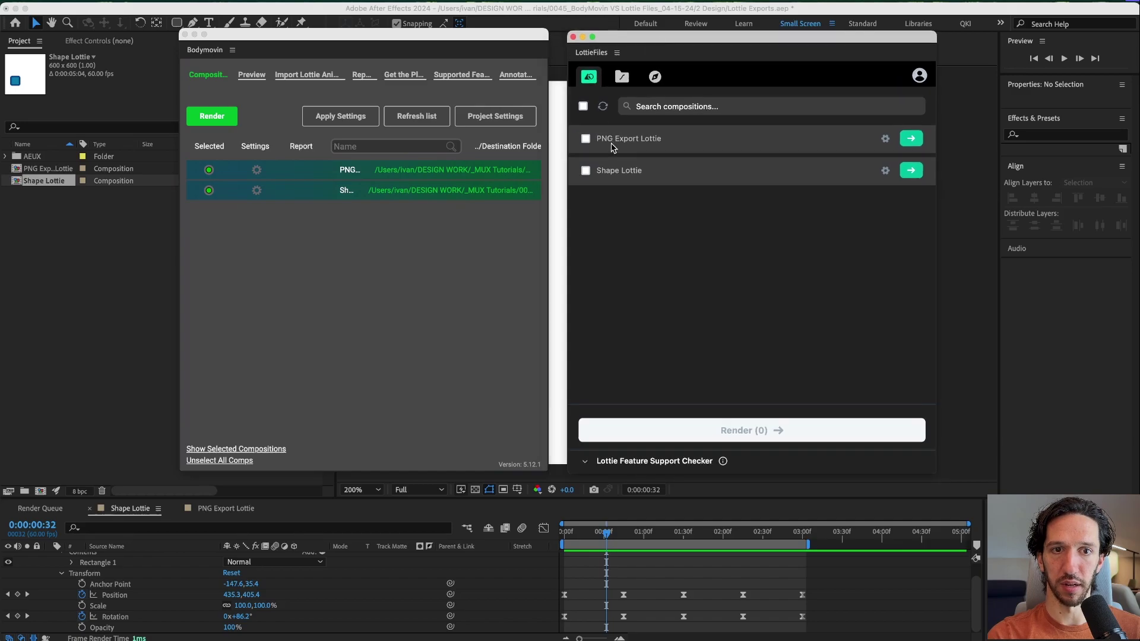
# Step: In the LottieFiles settings for PNG Export Lottie, disable Extra comps and review the asset export options
pyautogui.click(885, 138)
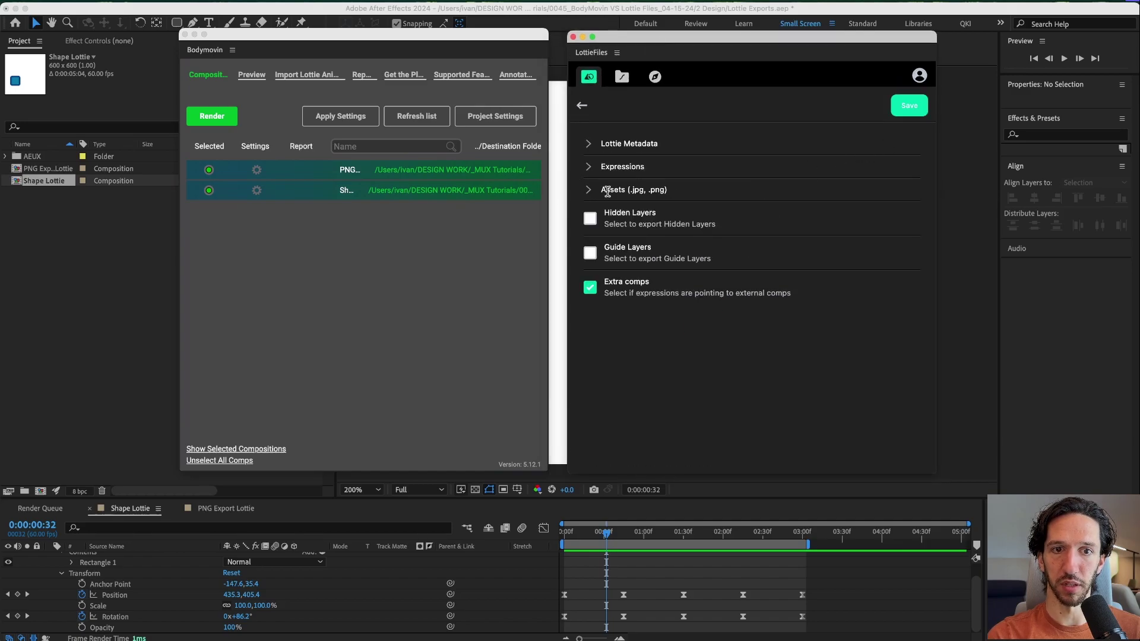
pyautogui.click(611, 282)
pyautogui.click(586, 191)
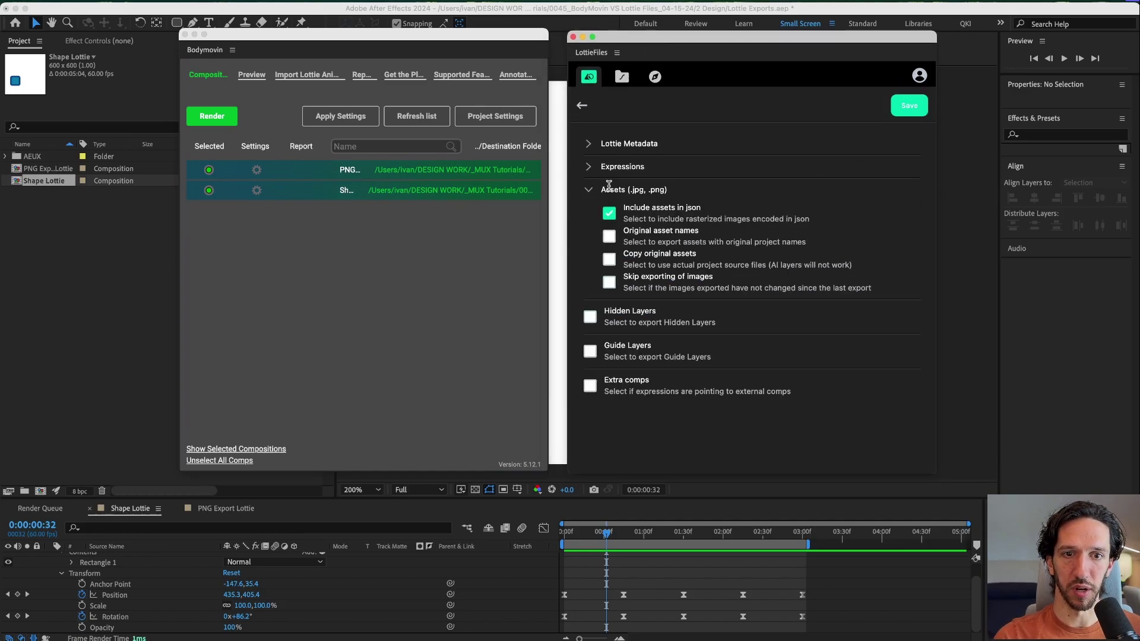
pyautogui.moveTo(622, 208); pyautogui.dragTo(842, 226)
pyautogui.moveTo(883, 302); pyautogui.dragTo(653, 203)
pyautogui.click(709, 190)
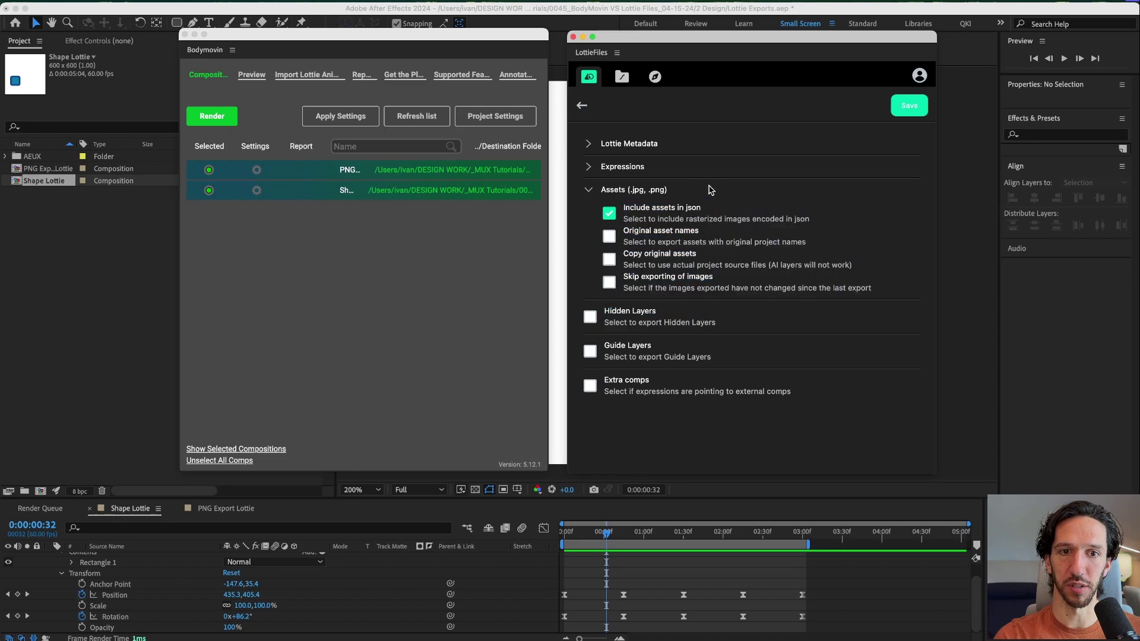
# Step: Inspect the Expressions and Lottie Metadata options for PNG Export Lottie and save its LottieFiles settings
pyautogui.click(589, 168)
pyautogui.click(589, 168)
pyautogui.click(589, 145)
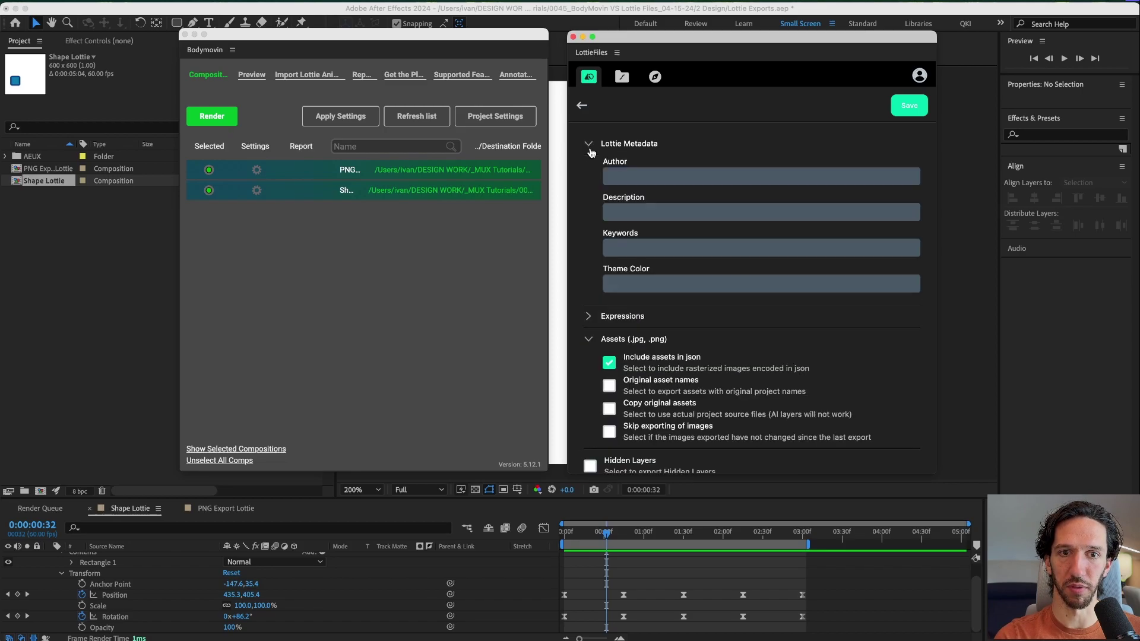
pyautogui.click(590, 148)
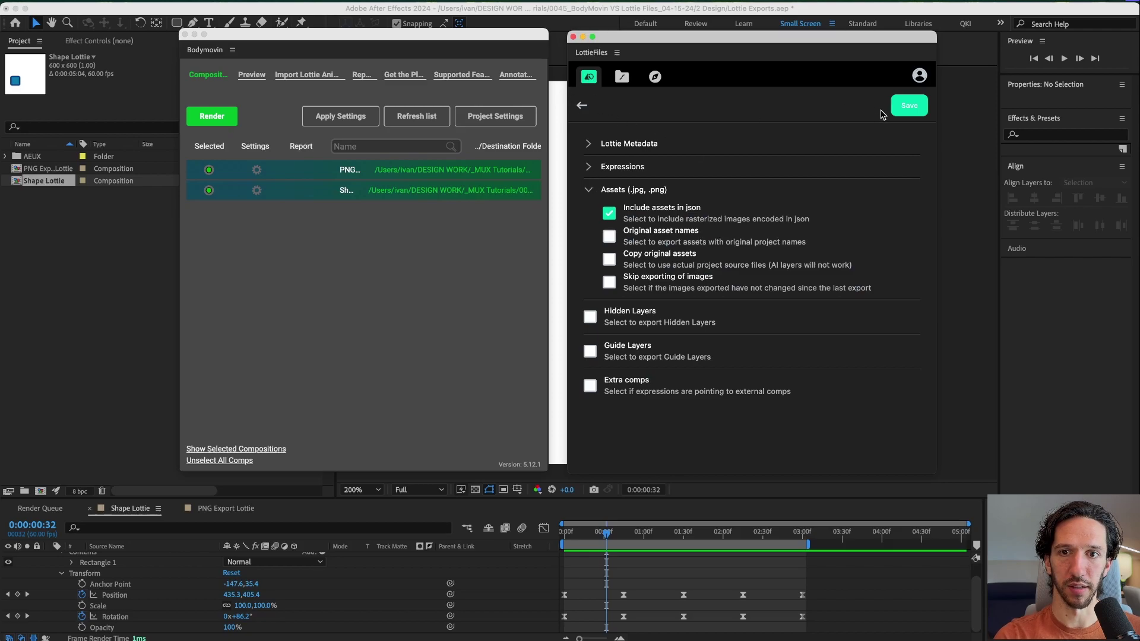
pyautogui.click(909, 106)
# Step: Disable Extra comps and Include assets in json in the LottieFiles settings for Shape Lottie, and save them
pyautogui.click(900, 171)
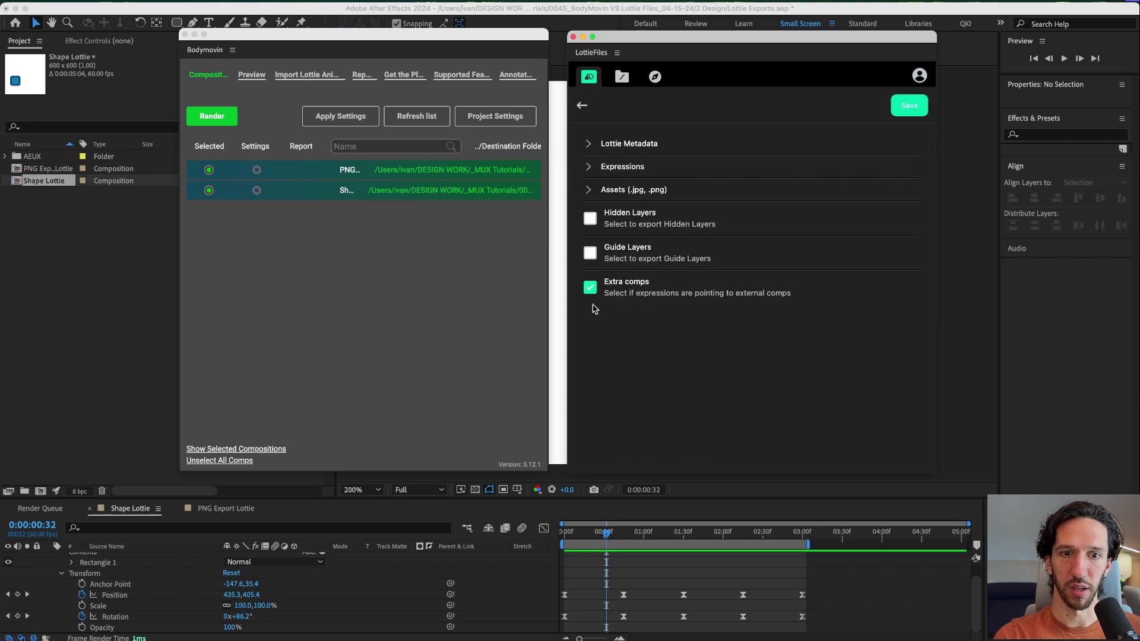
pyautogui.click(590, 192)
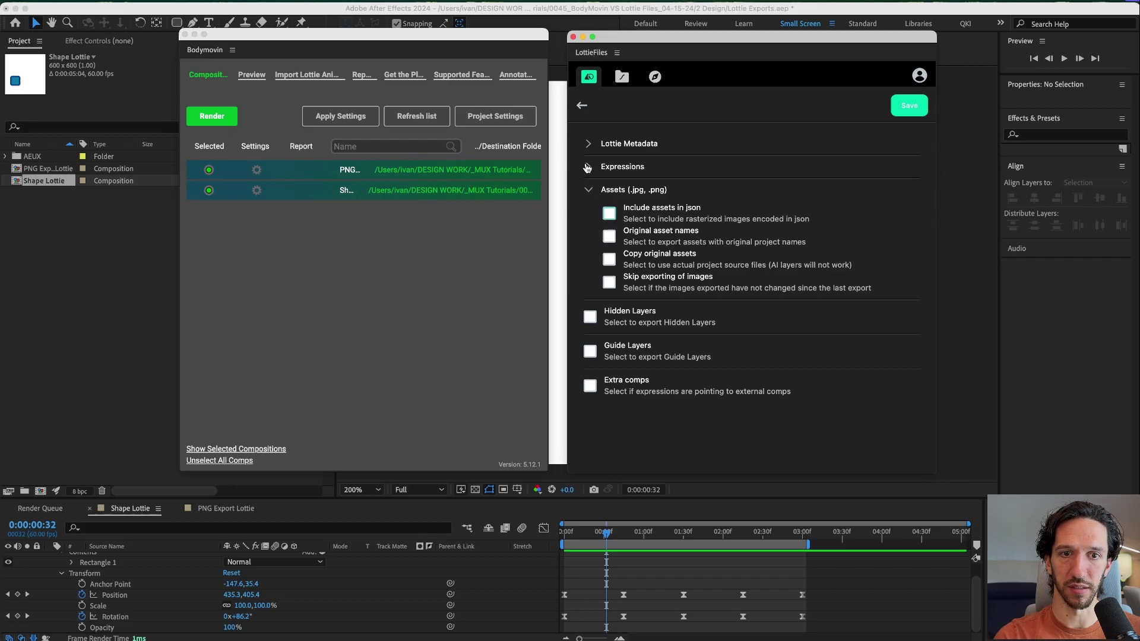
pyautogui.click(586, 168)
pyautogui.click(909, 105)
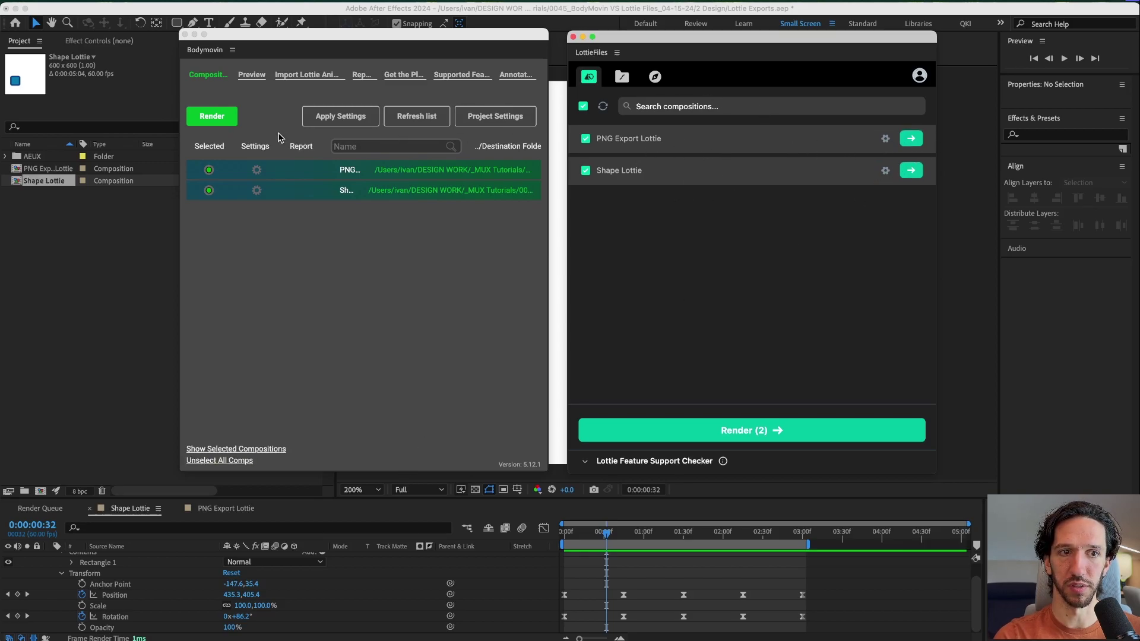
# Step: Render PNG Export Lottie and Shape Lottie with Bodymovin and close the render report
pyautogui.click(212, 117)
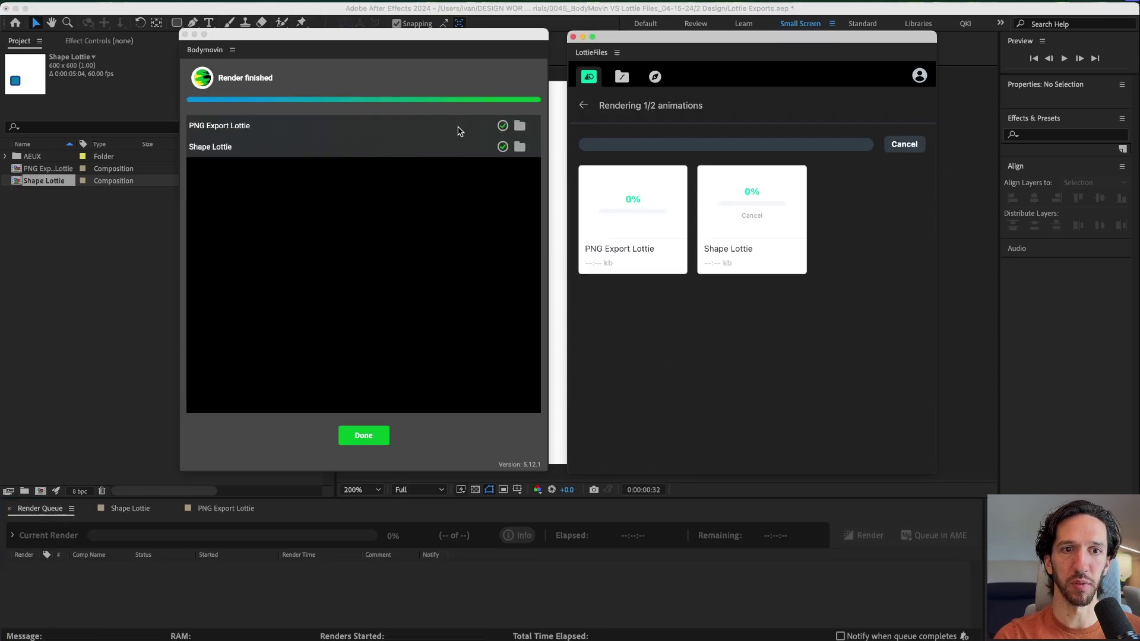
pyautogui.click(364, 434)
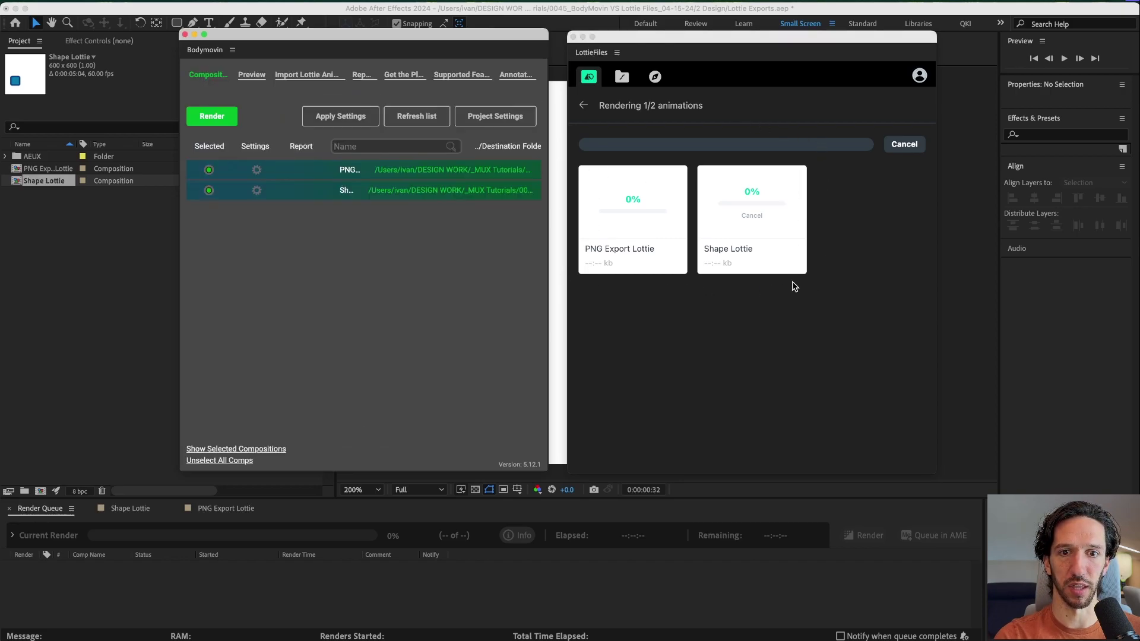
# Step: Save the project and restart the LottieFiles render with both PNG Export Lottie and Shape Lottie selected
pyautogui.click(583, 105)
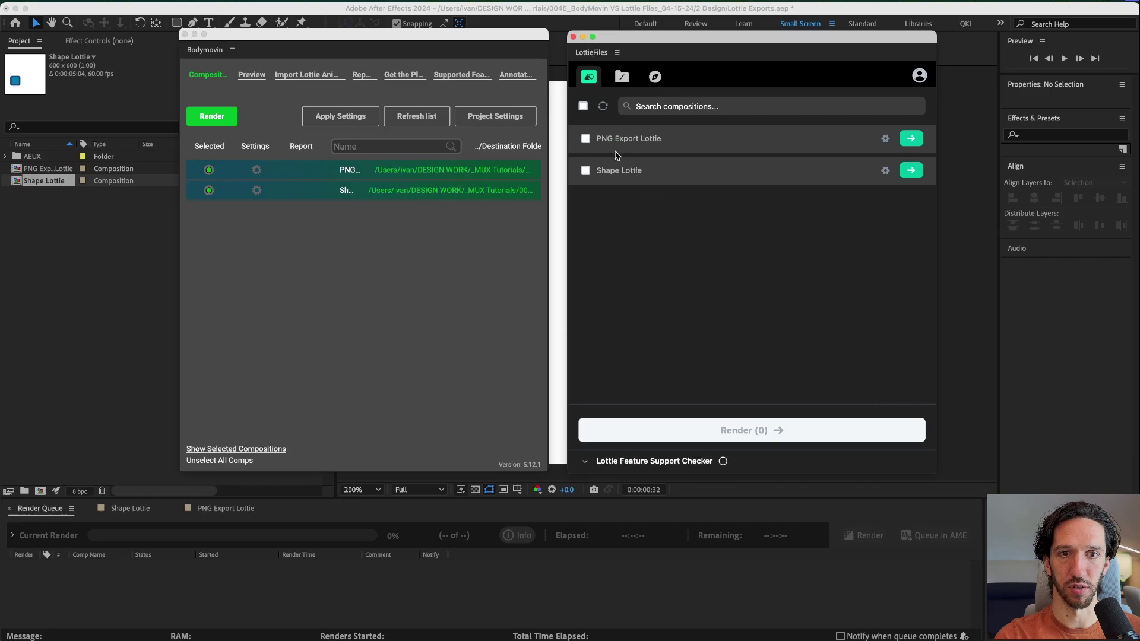
pyautogui.click(586, 138)
pyautogui.click(585, 171)
pyautogui.click(136, 406)
pyautogui.press('super+s')
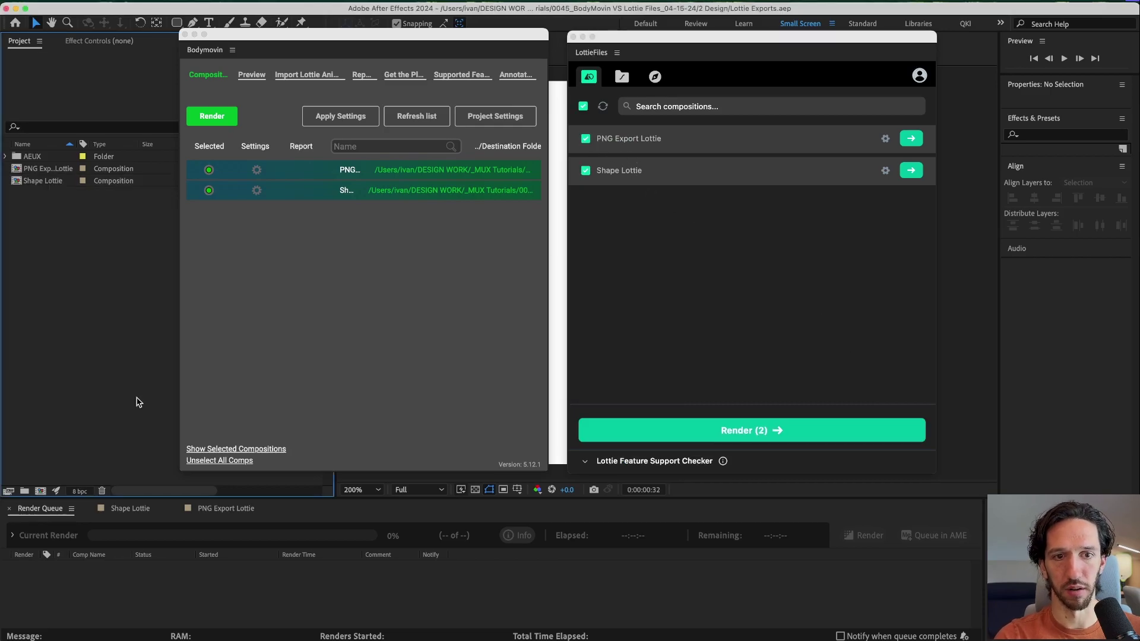
pyautogui.click(787, 429)
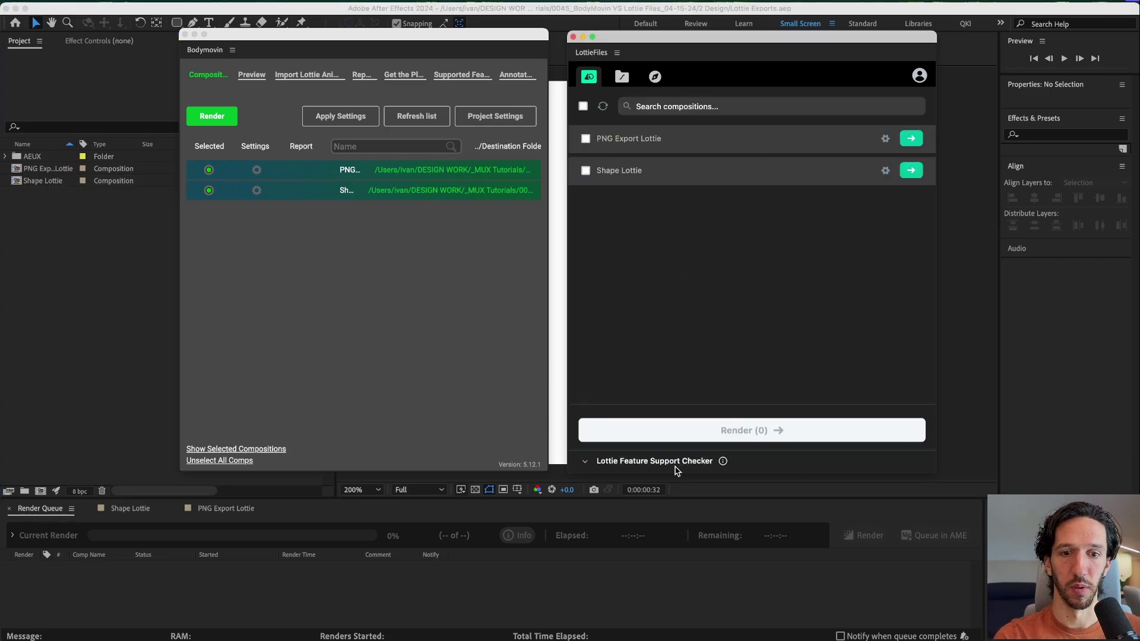
pyautogui.click(675, 462)
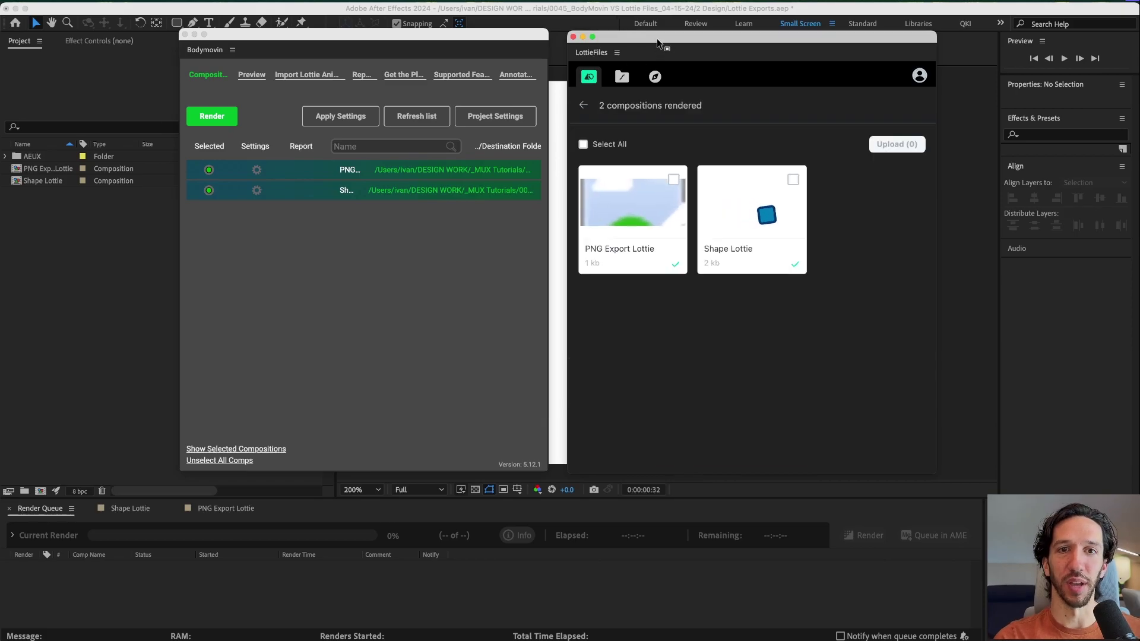
# Step: Open the rendered Shape Lottie in LottieFiles and scrub through its animation preview
pyautogui.moveTo(656, 38); pyautogui.dragTo(639, 37)
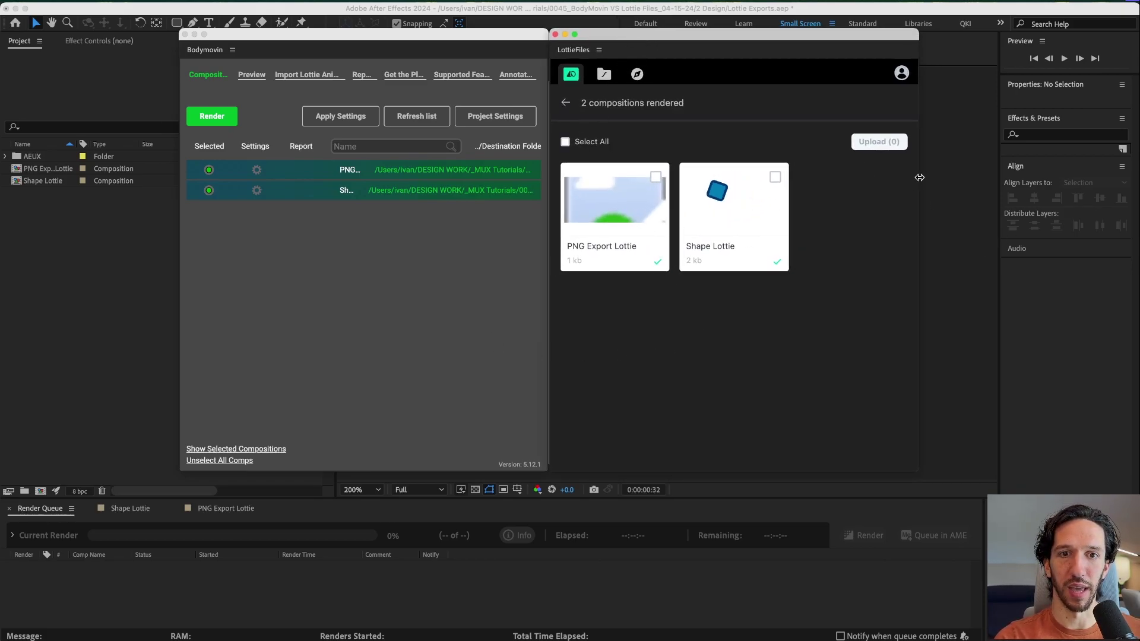
pyautogui.click(474, 403)
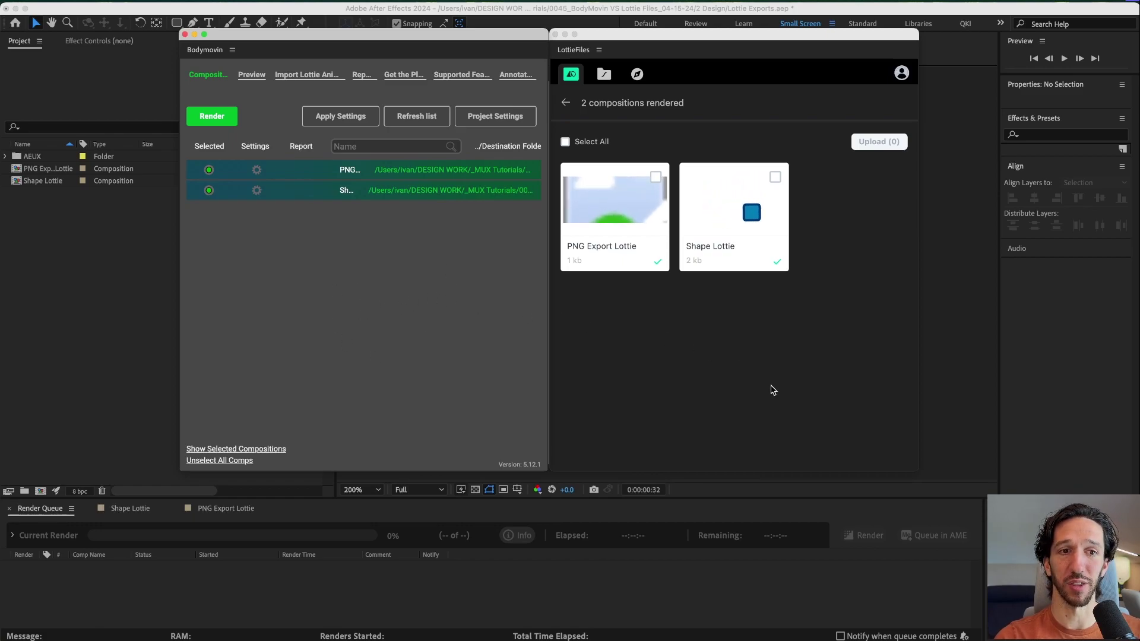
pyautogui.click(746, 228)
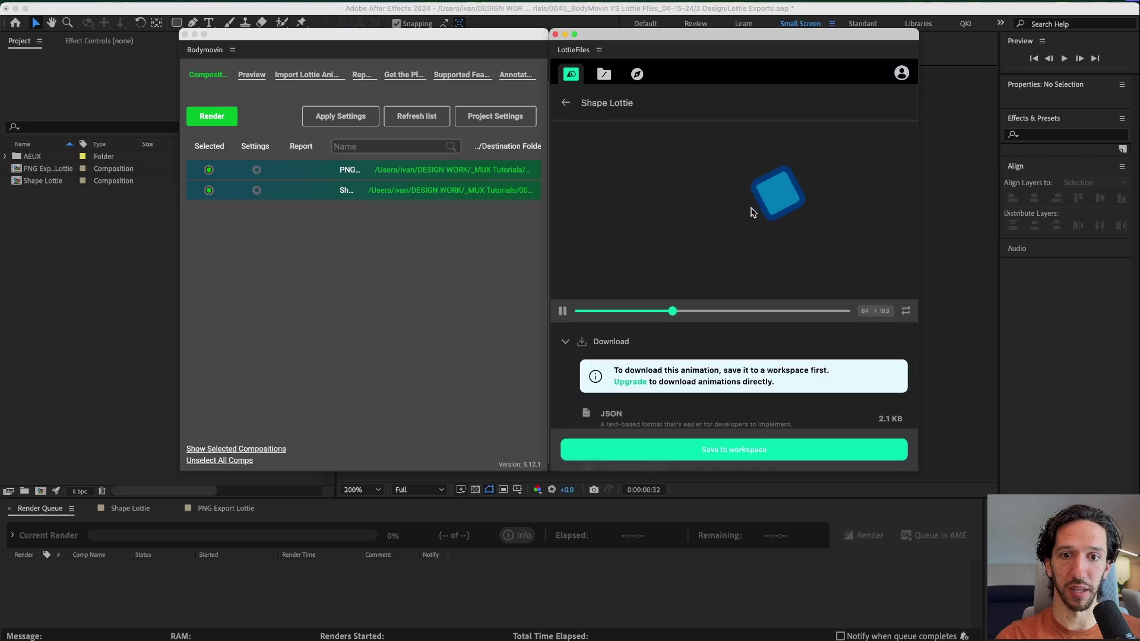
pyautogui.moveTo(763, 312); pyautogui.dragTo(636, 315)
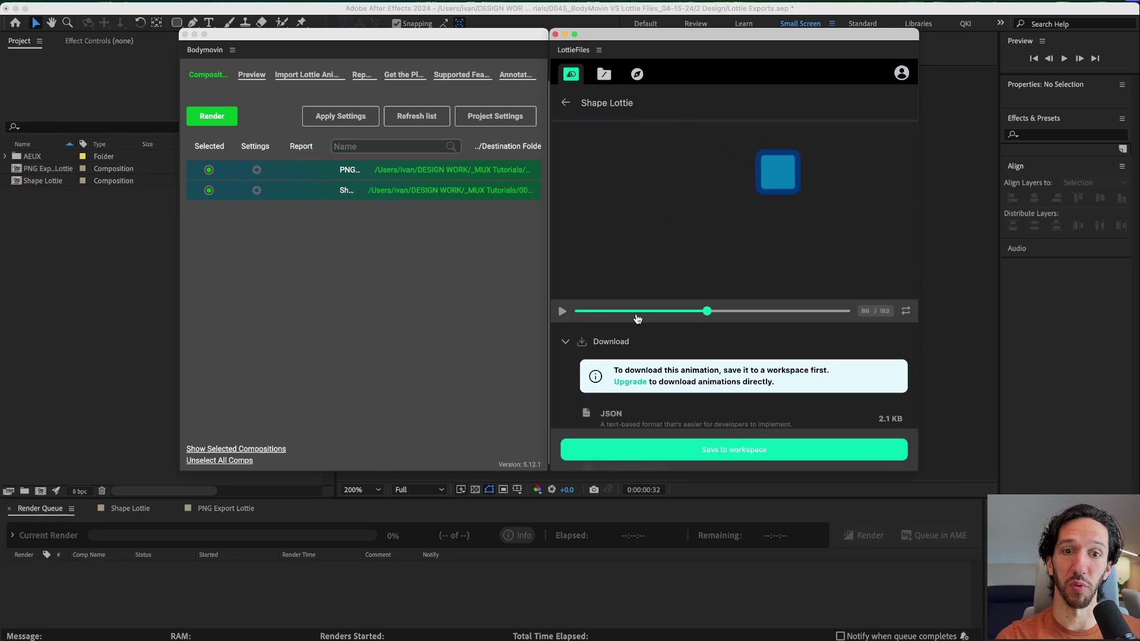
pyautogui.click(637, 318)
# Step: Review the download formats and the workspace requirement for the rendered Shape Lottie
pyautogui.scroll(-3, 592, 238)
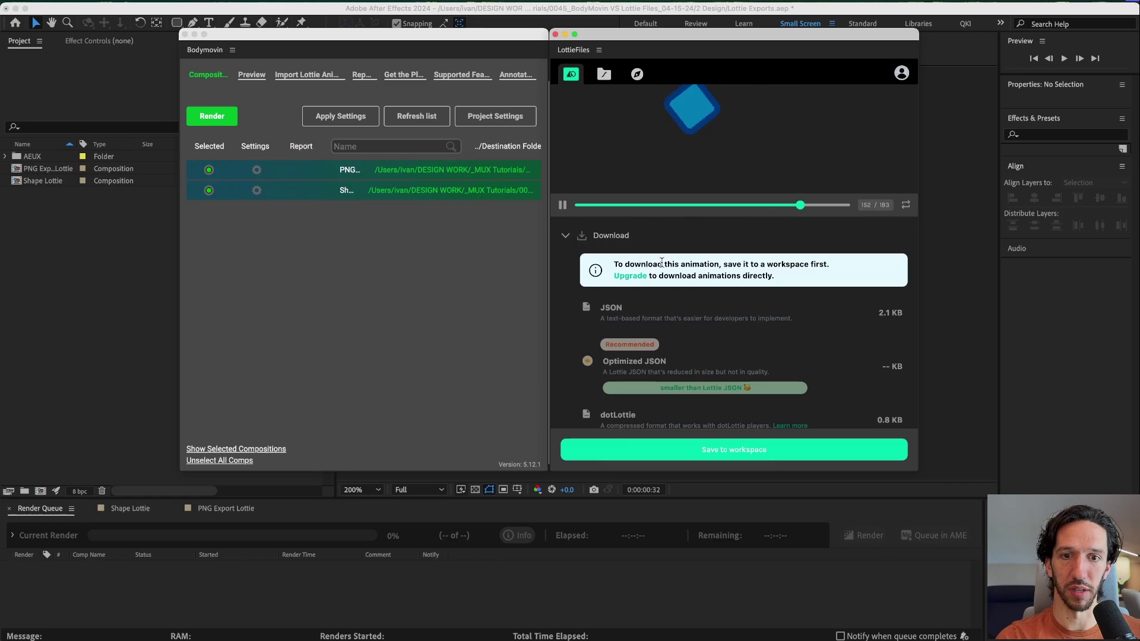
pyautogui.moveTo(613, 263); pyautogui.dragTo(789, 275)
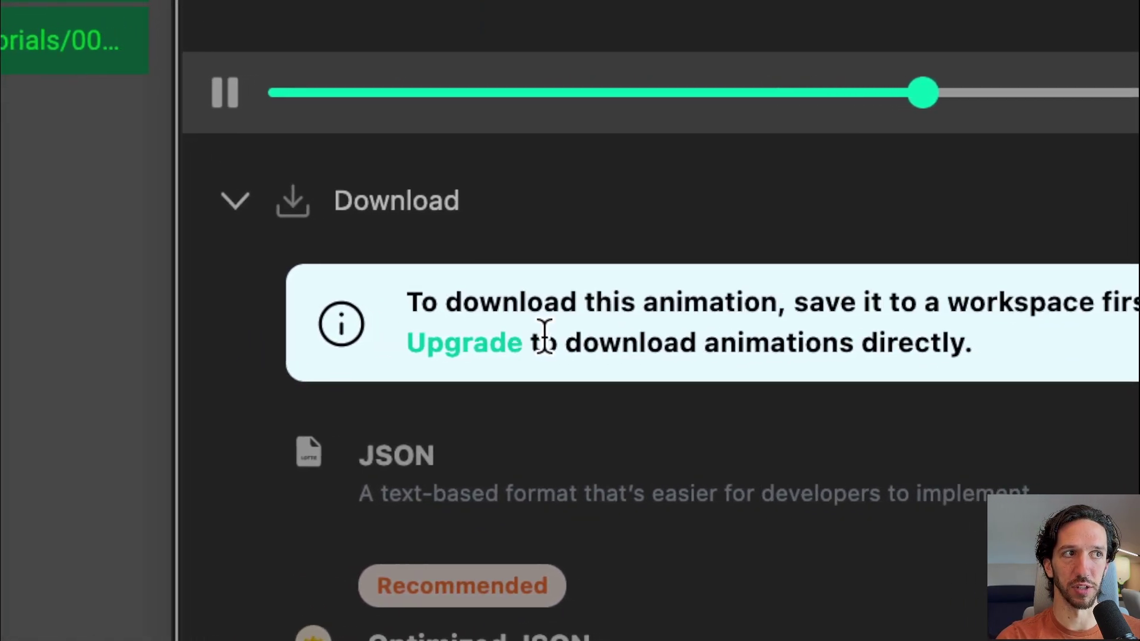
pyautogui.moveTo(571, 344); pyautogui.dragTo(959, 343)
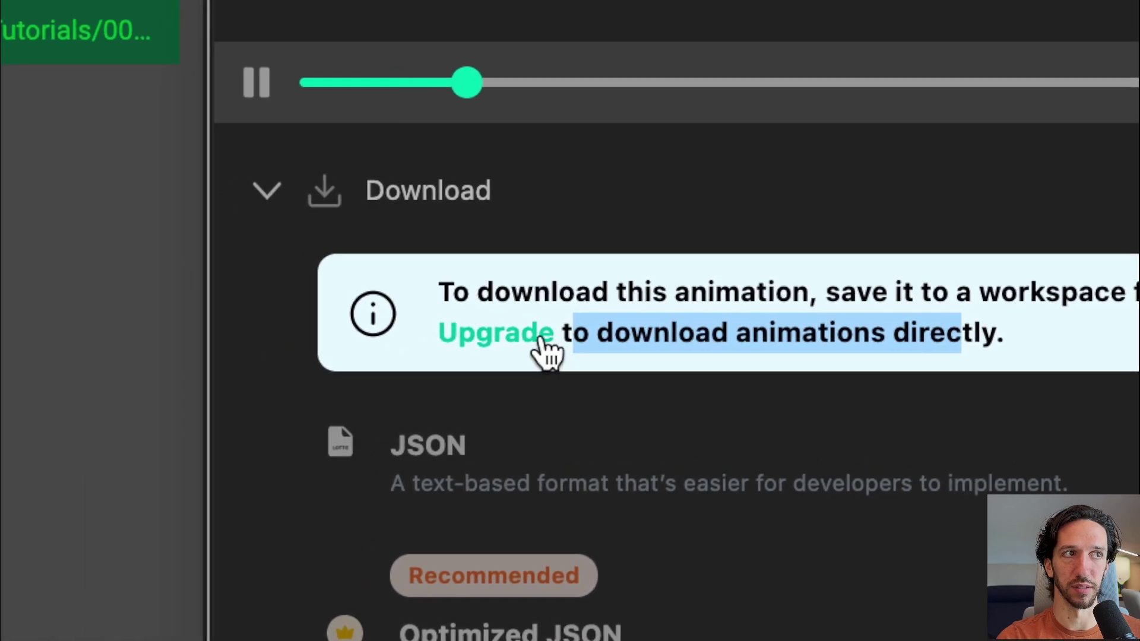
# Step: Open the LottieFiles upgrade page in the browser and examine the pricing of the Individual, Team and Enterprise plans
pyautogui.click(543, 342)
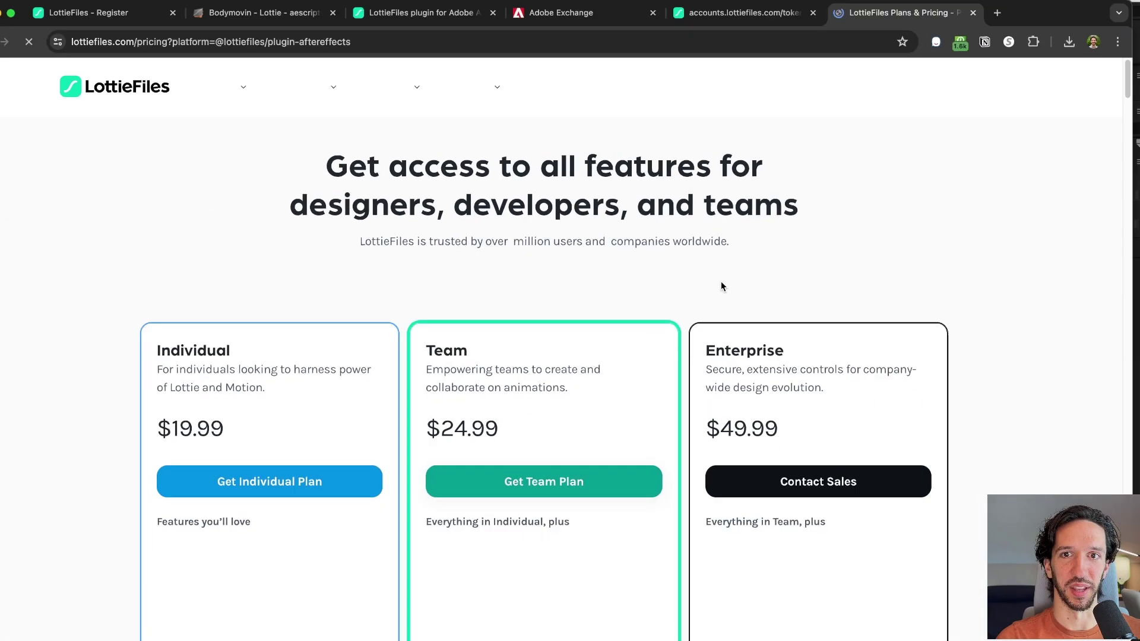
pyautogui.scroll(-3, 516, 428)
pyautogui.scroll(3, 517, 429)
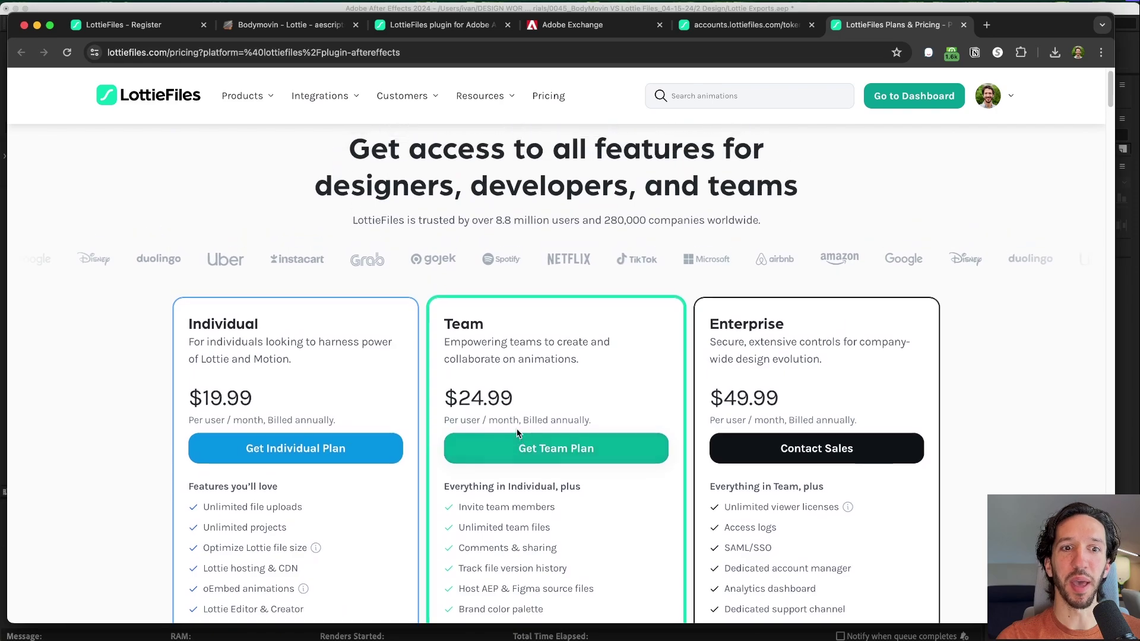
pyautogui.scroll(-2, 518, 431)
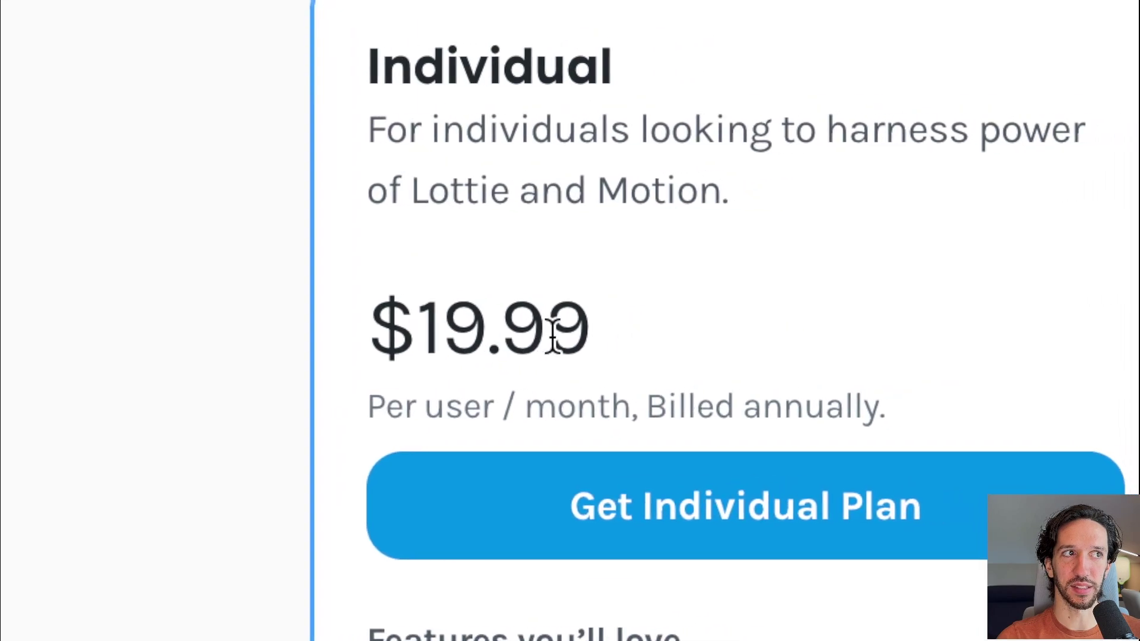
# Step: Finish comparing the plan prices, return to After Effects and dismiss the individual-plan offer in LottieFiles
pyautogui.moveTo(269, 295); pyautogui.dragTo(192, 293)
pyautogui.click(855, 333)
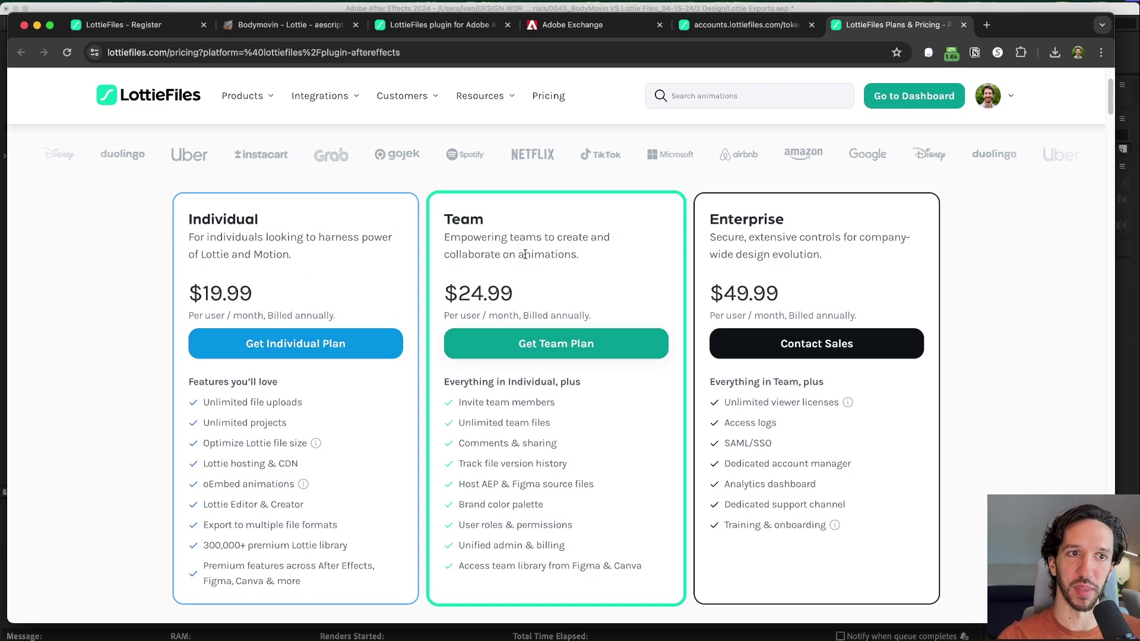
pyautogui.click(1038, 8)
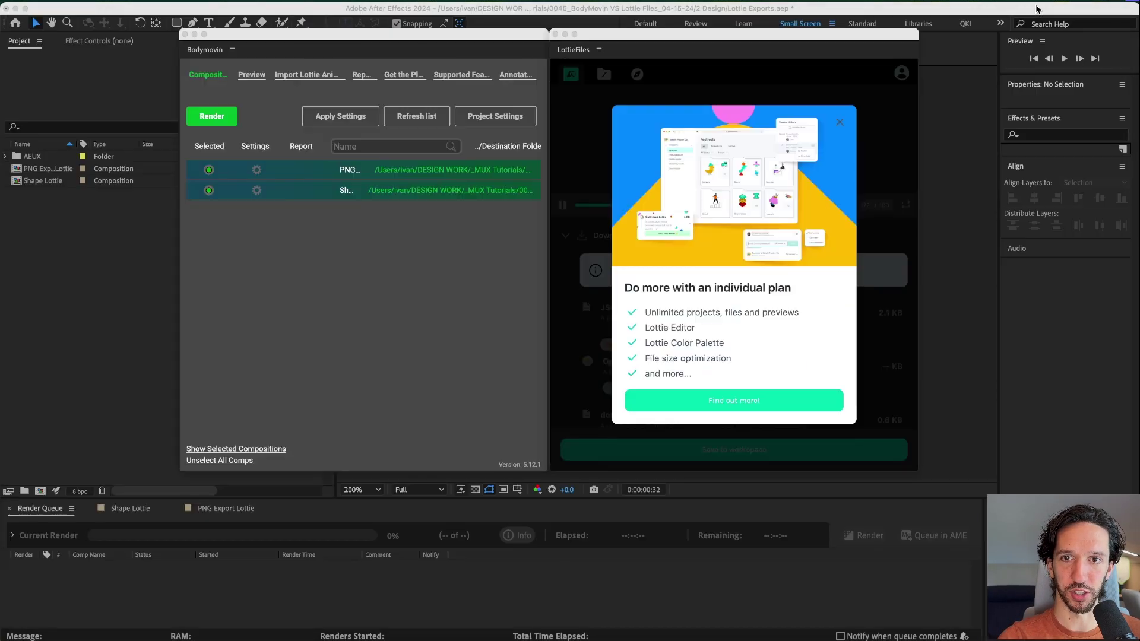
pyautogui.click(837, 126)
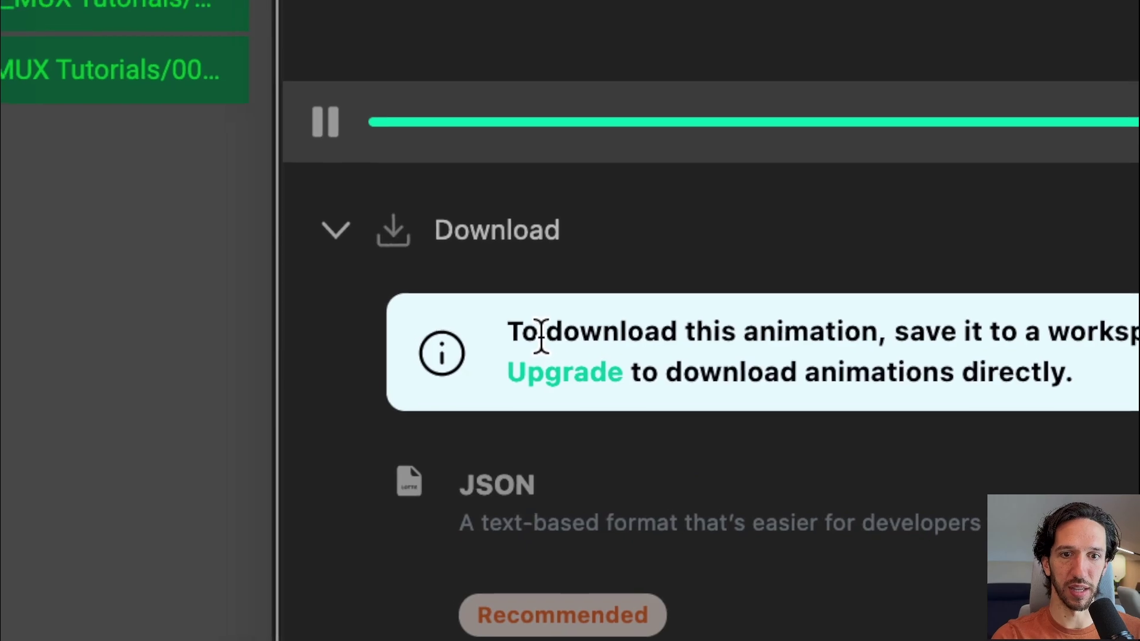
# Step: Read the download notice for Shape Lottie and upload the animation to First Project in the workspace
pyautogui.moveTo(617, 264); pyautogui.dragTo(622, 264)
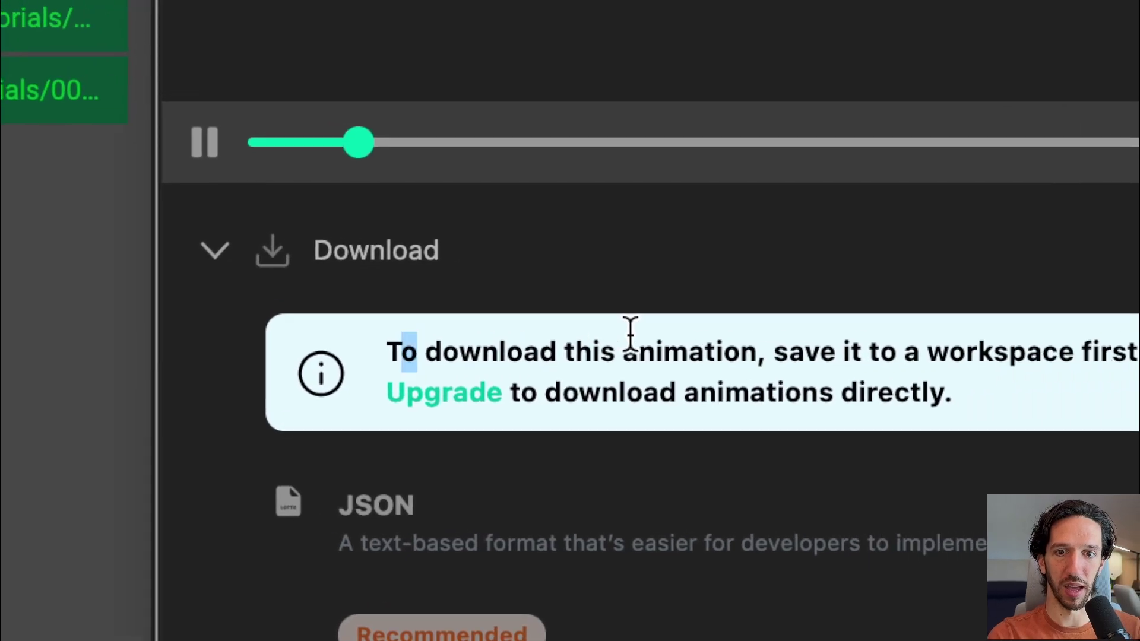
pyautogui.moveTo(631, 335); pyautogui.dragTo(1093, 364)
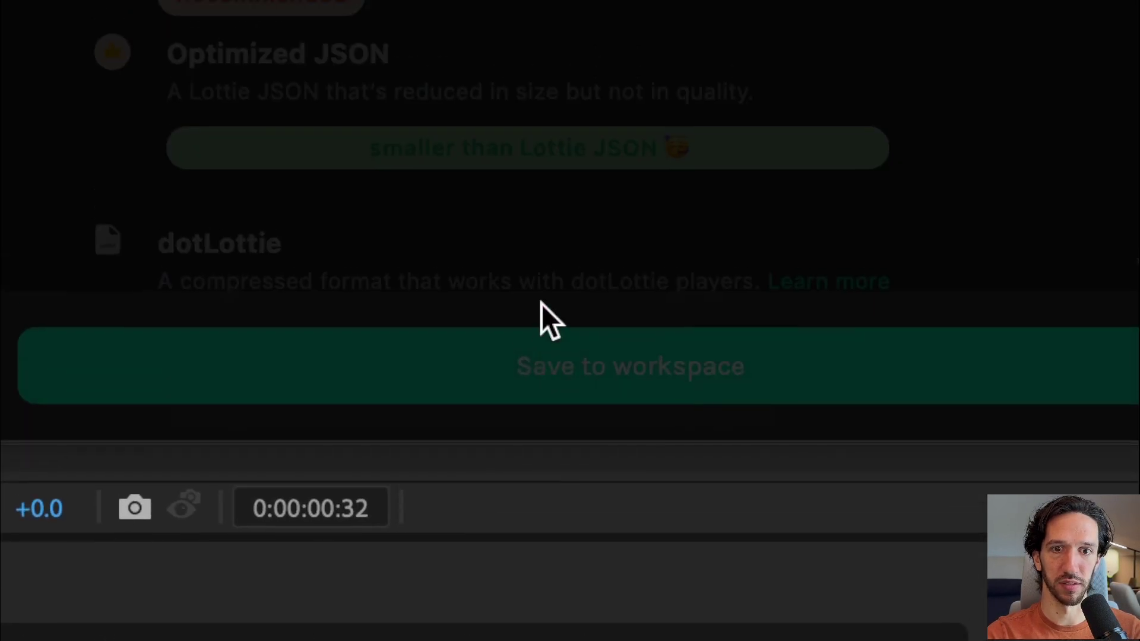
pyautogui.click(543, 347)
pyautogui.click(537, 326)
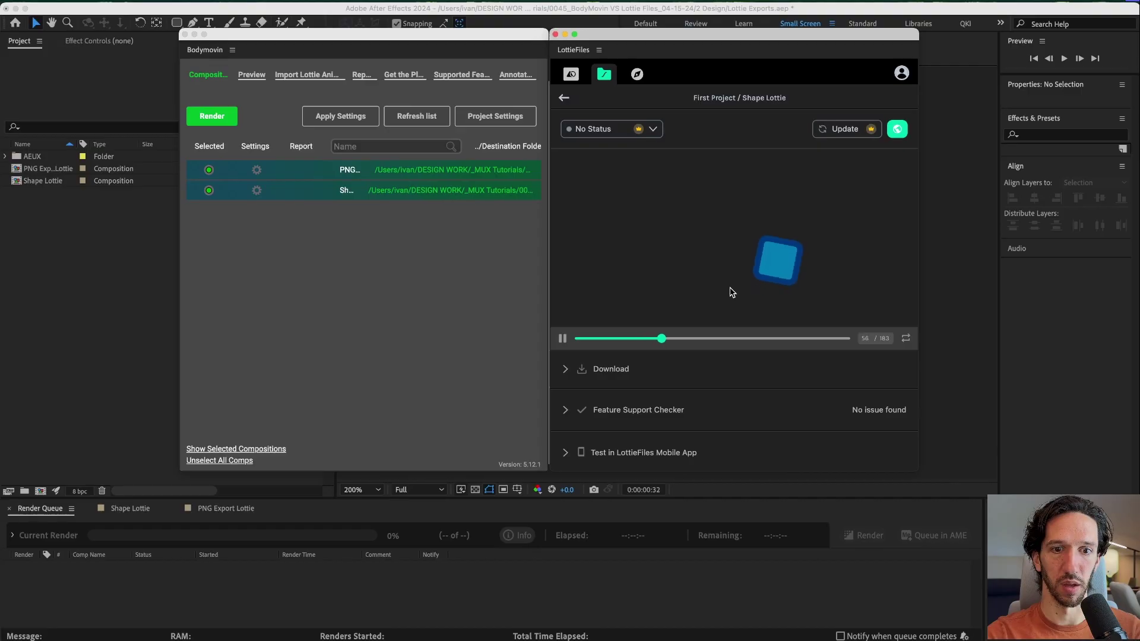
# Step: Review the download formats of the uploaded Shape Lottie and start downloading its JSON version
pyautogui.click(582, 369)
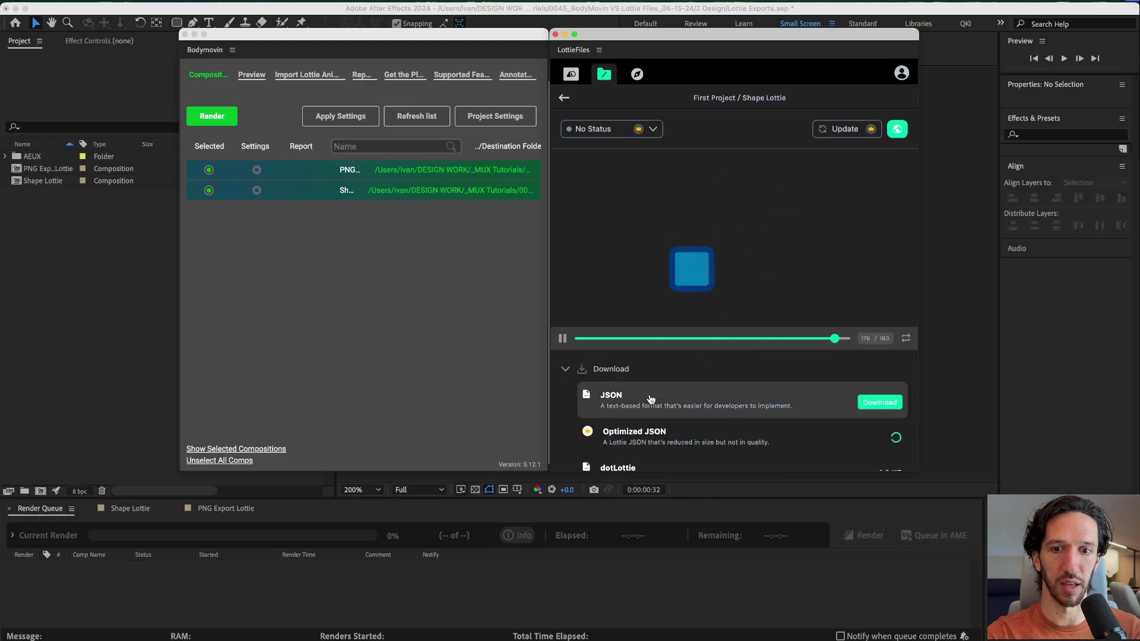
pyautogui.scroll(-4, 651, 399)
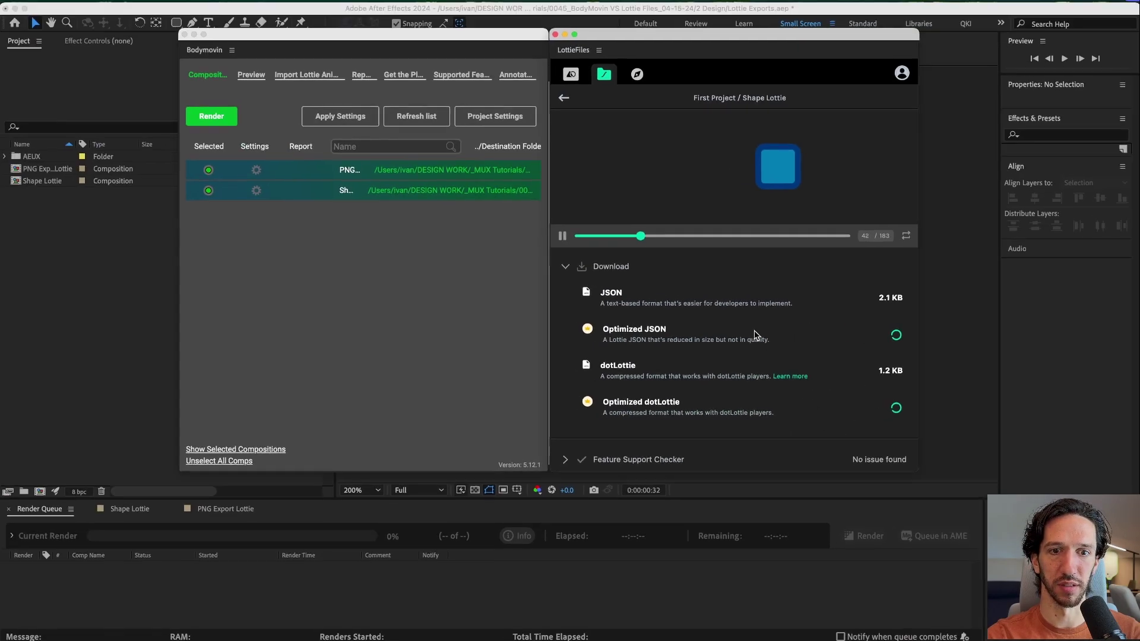
pyautogui.moveTo(639, 298)
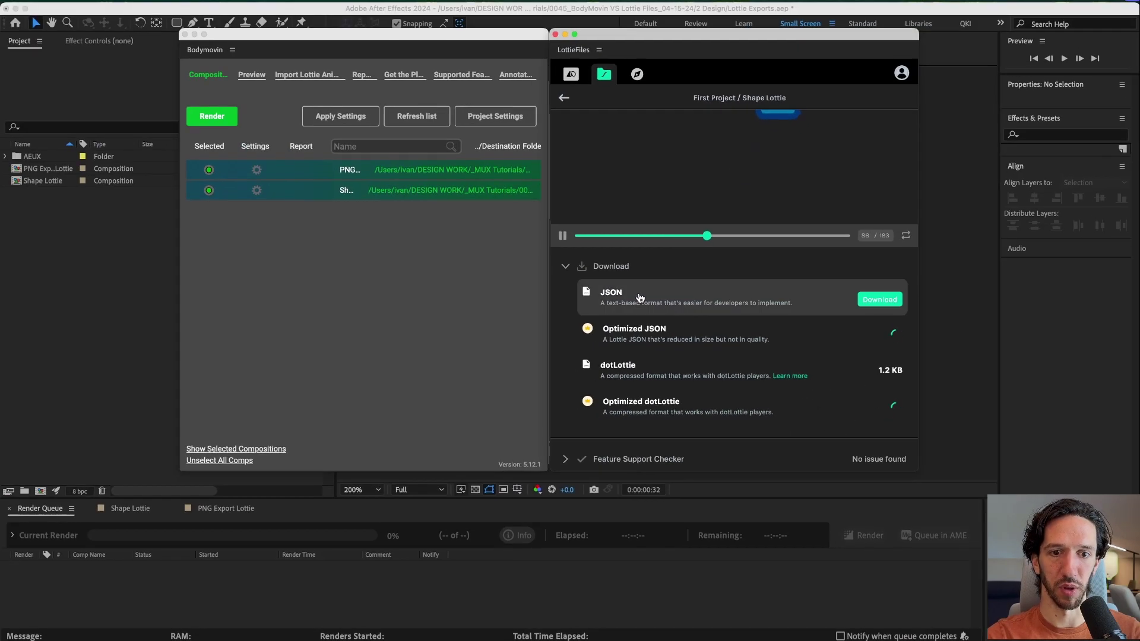
pyautogui.click(760, 314)
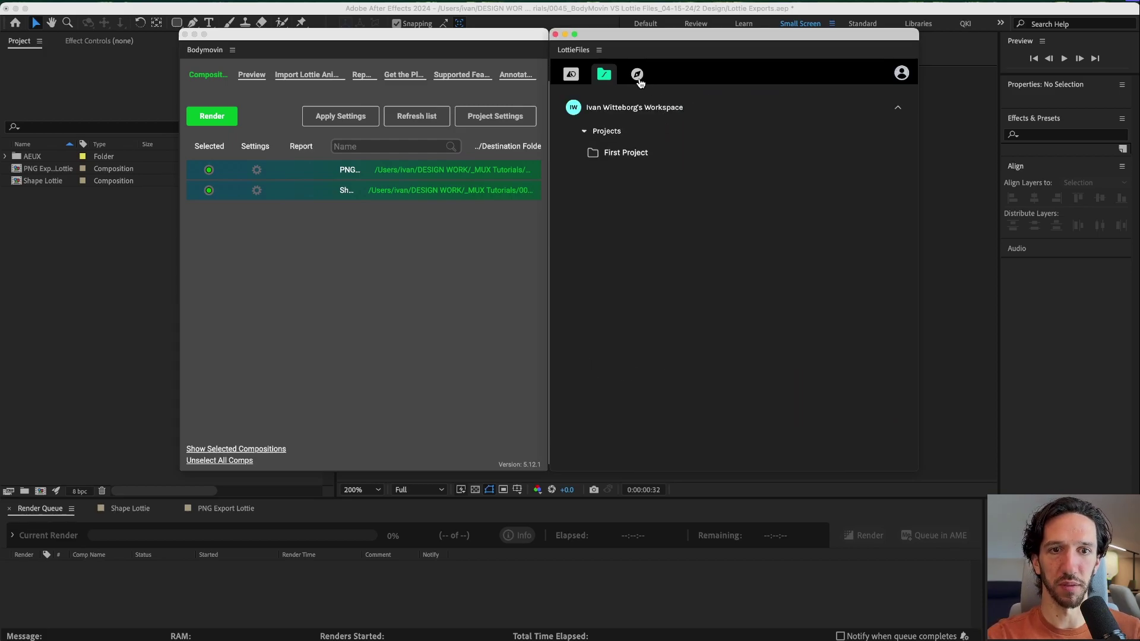
# Step: Check the workspace's project list in LottieFiles and return to the list of compositions
pyautogui.click(637, 74)
pyautogui.click(604, 74)
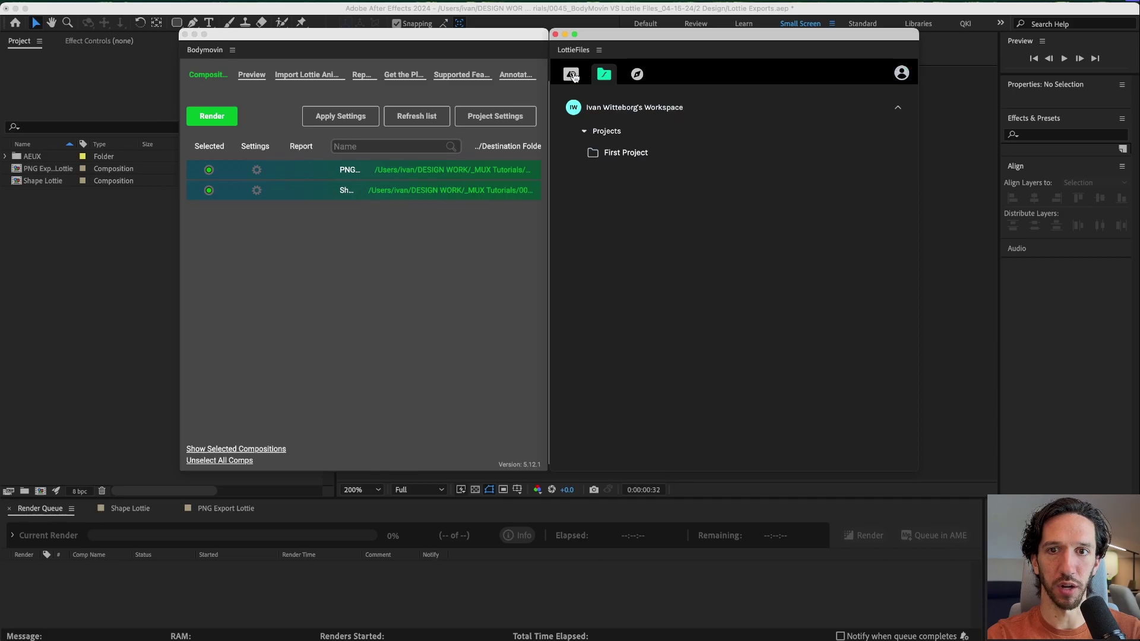
pyautogui.click(572, 75)
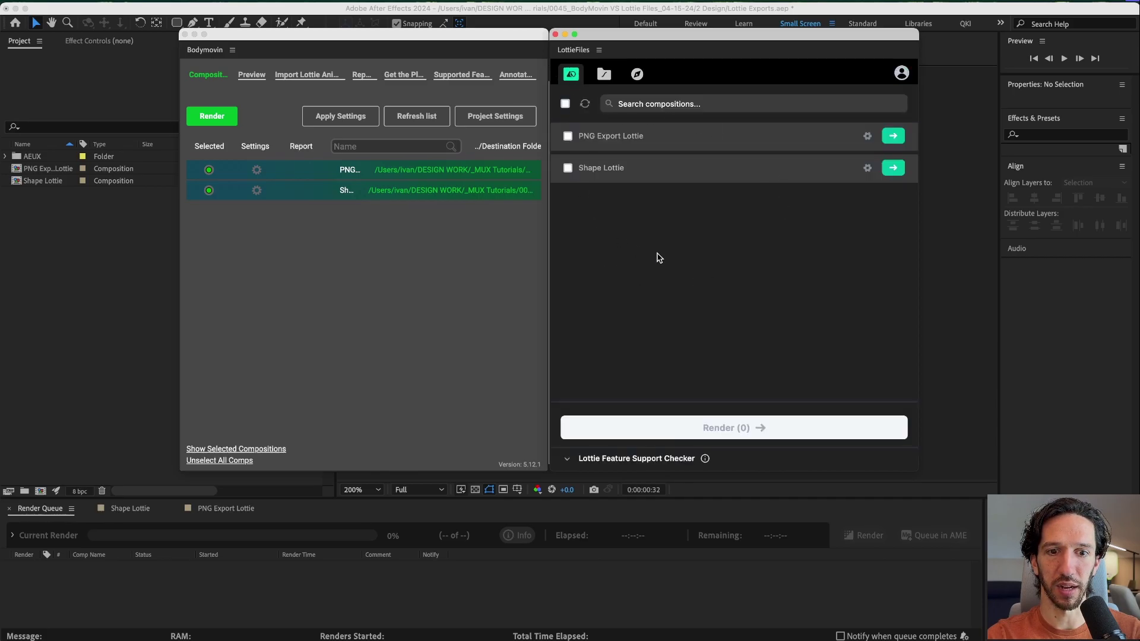
pyautogui.click(603, 76)
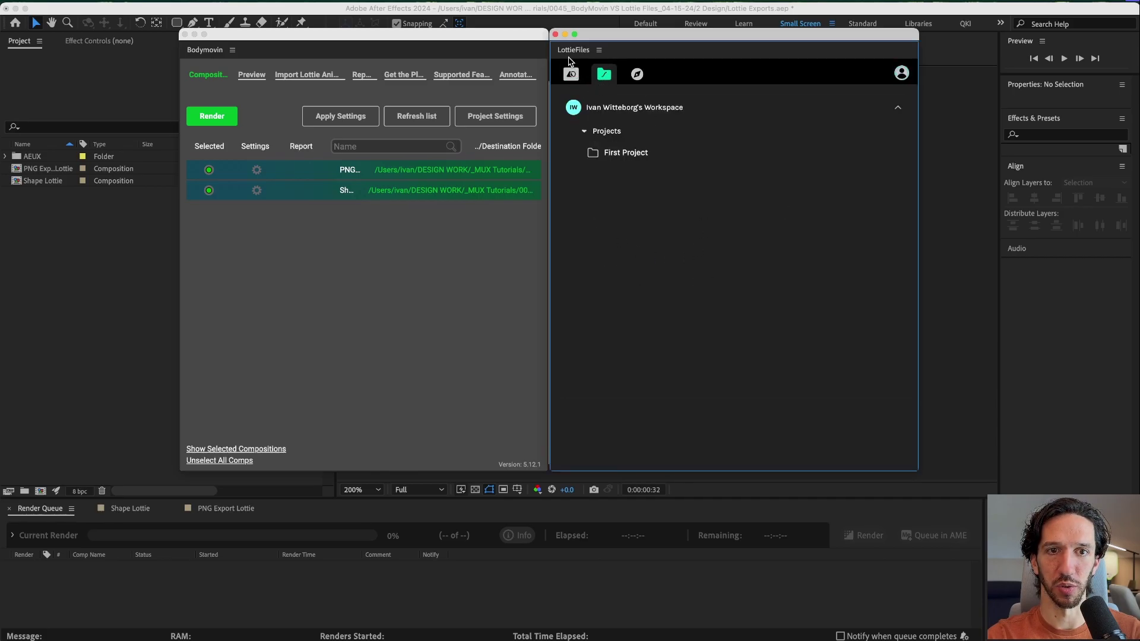
pyautogui.click(571, 74)
# Step: Select PNG Export Lottie, open its LottieFiles export settings, check the Assets (.jpg, .png) section and save the settings
pyautogui.click(567, 137)
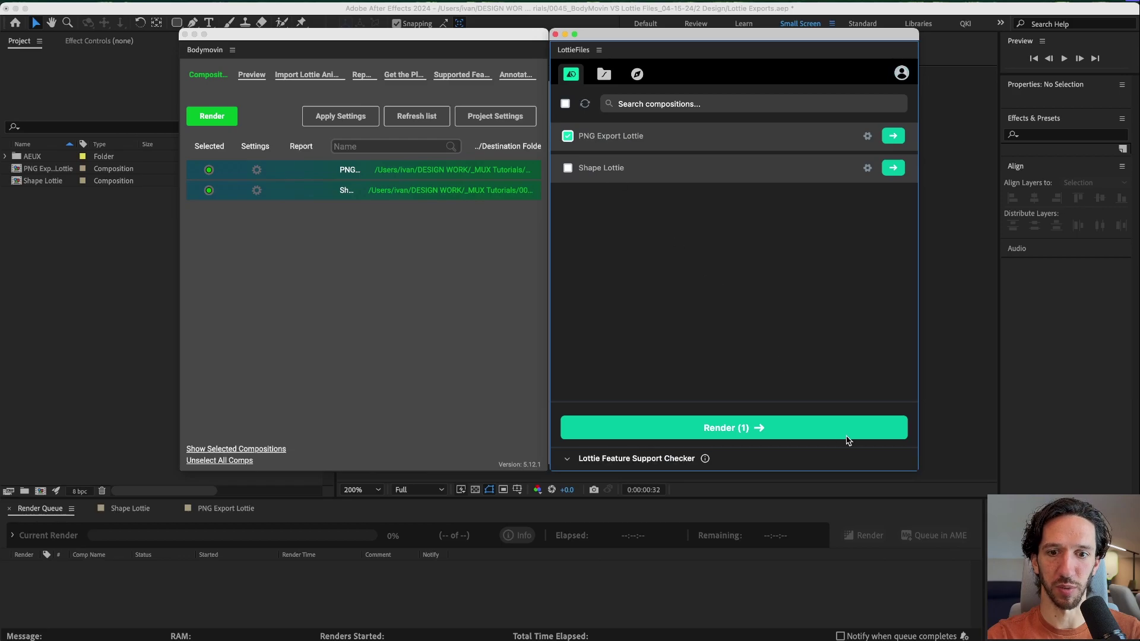
pyautogui.click(867, 136)
pyautogui.moveTo(581, 187); pyautogui.dragTo(603, 183)
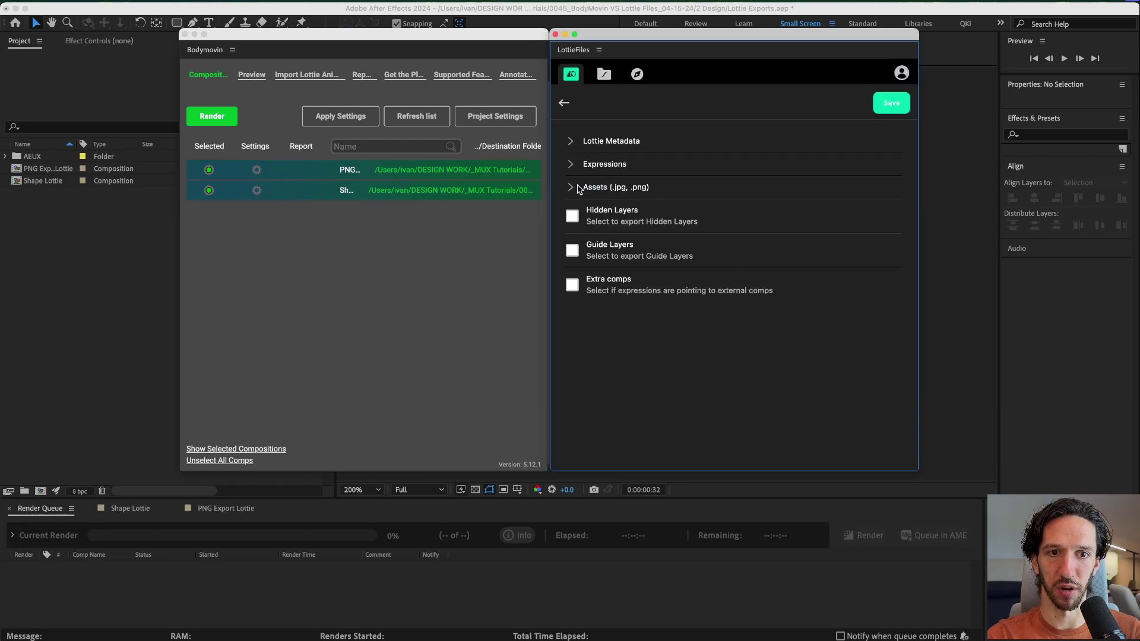
pyautogui.click(571, 189)
pyautogui.click(900, 107)
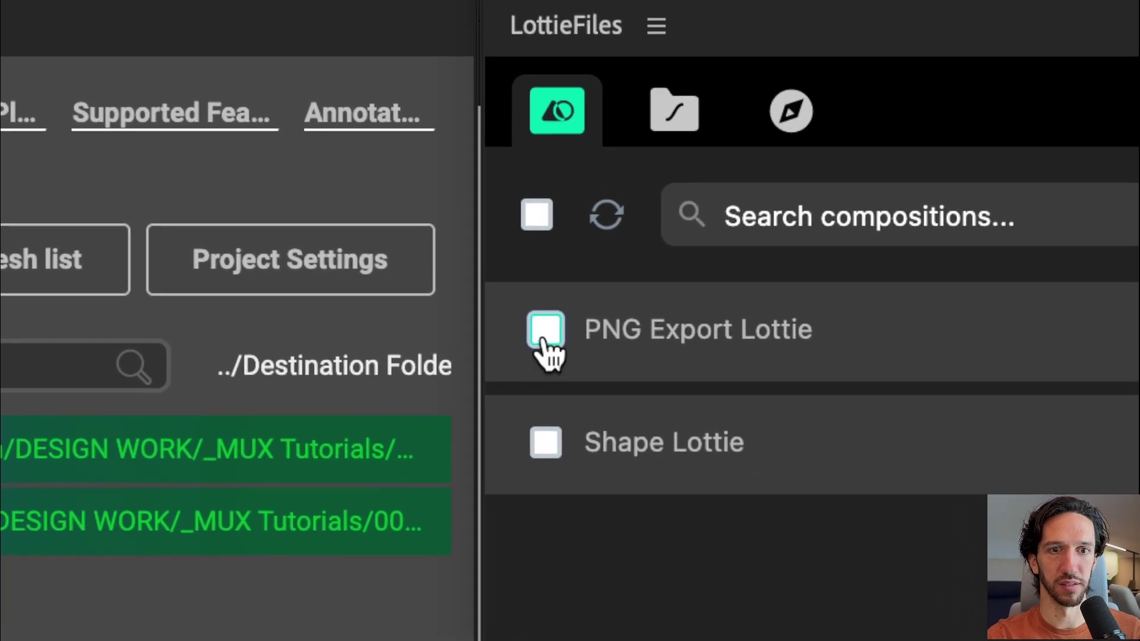
pyautogui.click(545, 337)
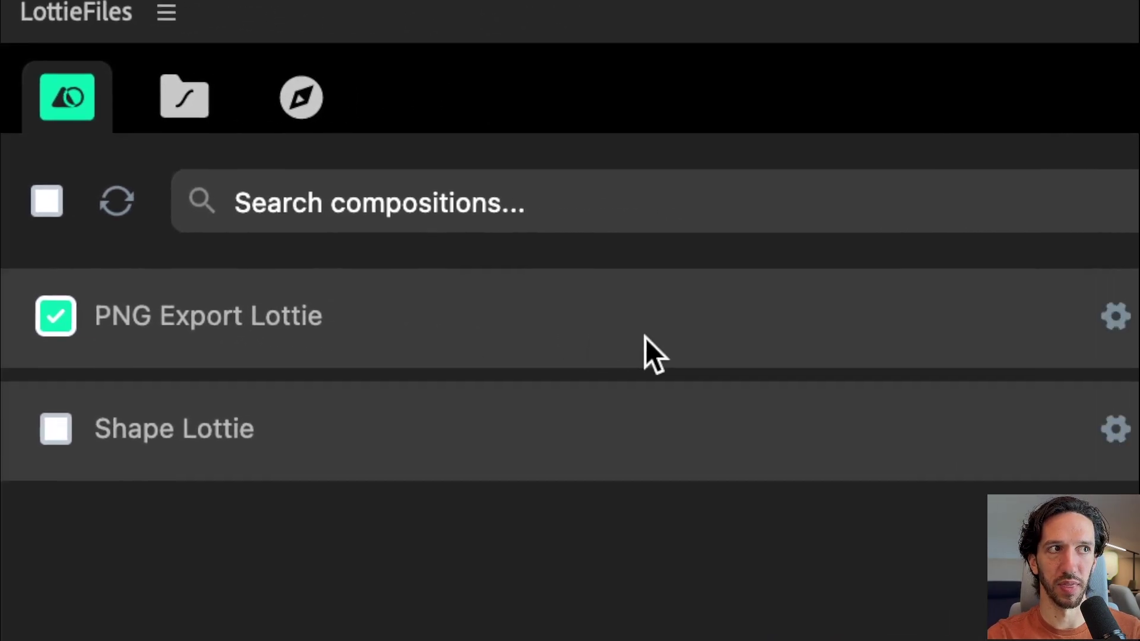
pyautogui.click(543, 332)
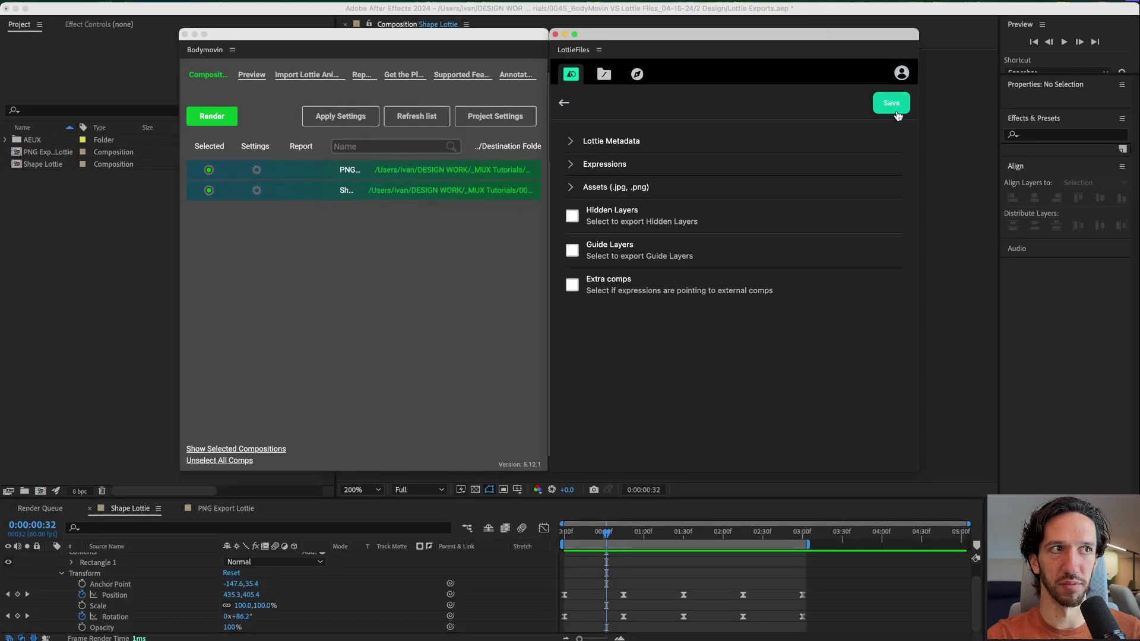
pyautogui.click(896, 111)
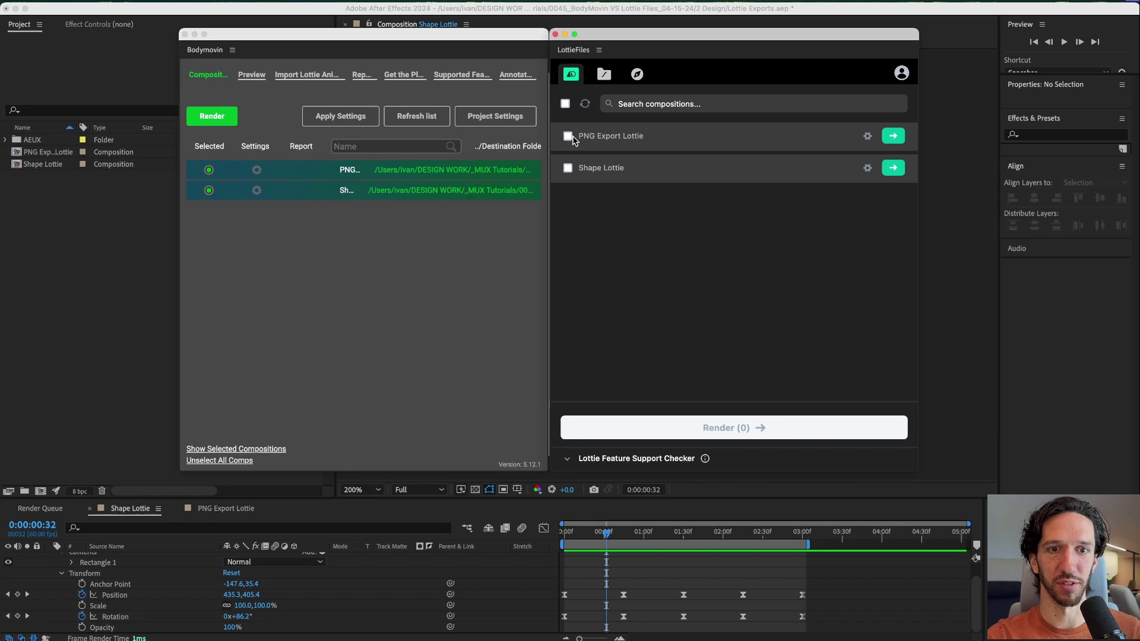
# Step: Render PNG Export Lottie in LottieFiles, open the result and scrub through its preview
pyautogui.click(569, 137)
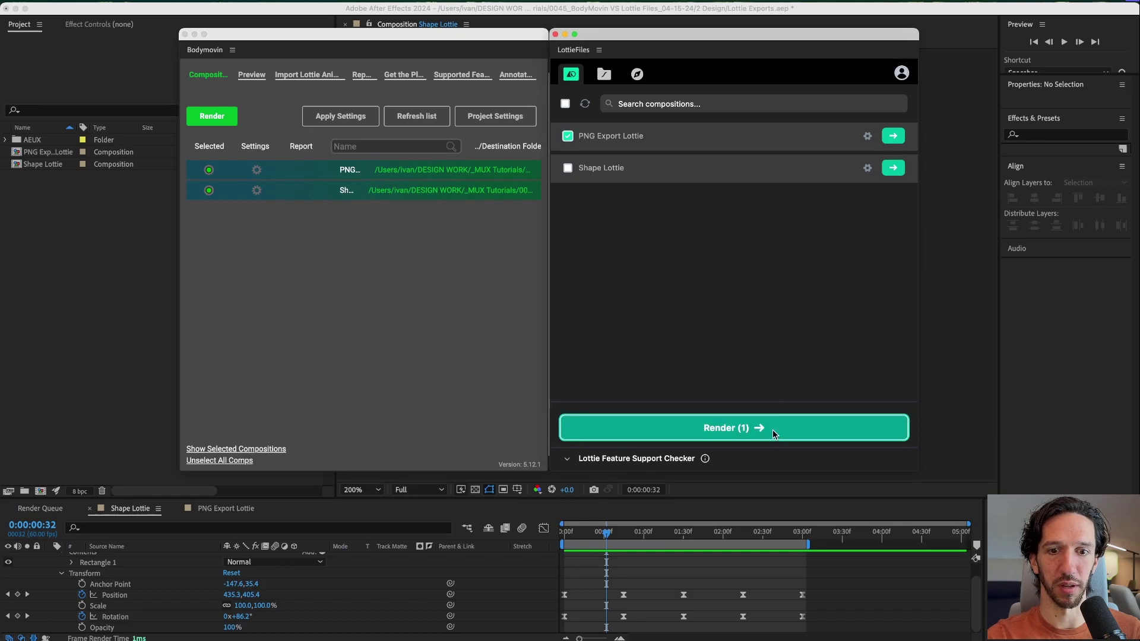
pyautogui.click(774, 432)
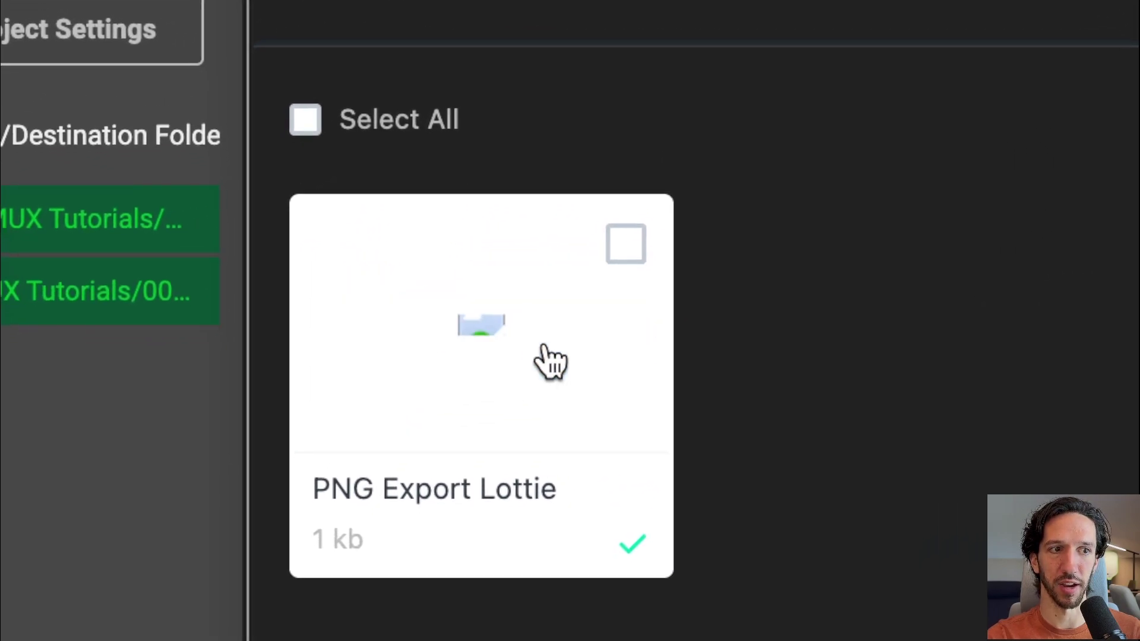
pyautogui.click(504, 362)
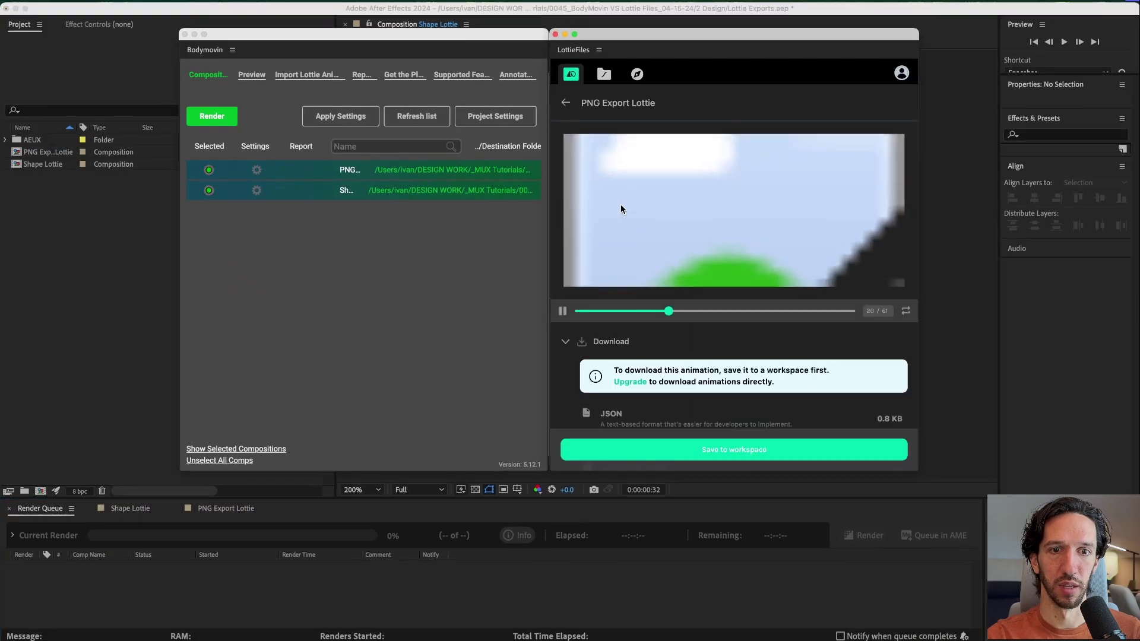
pyautogui.moveTo(626, 311); pyautogui.dragTo(737, 312)
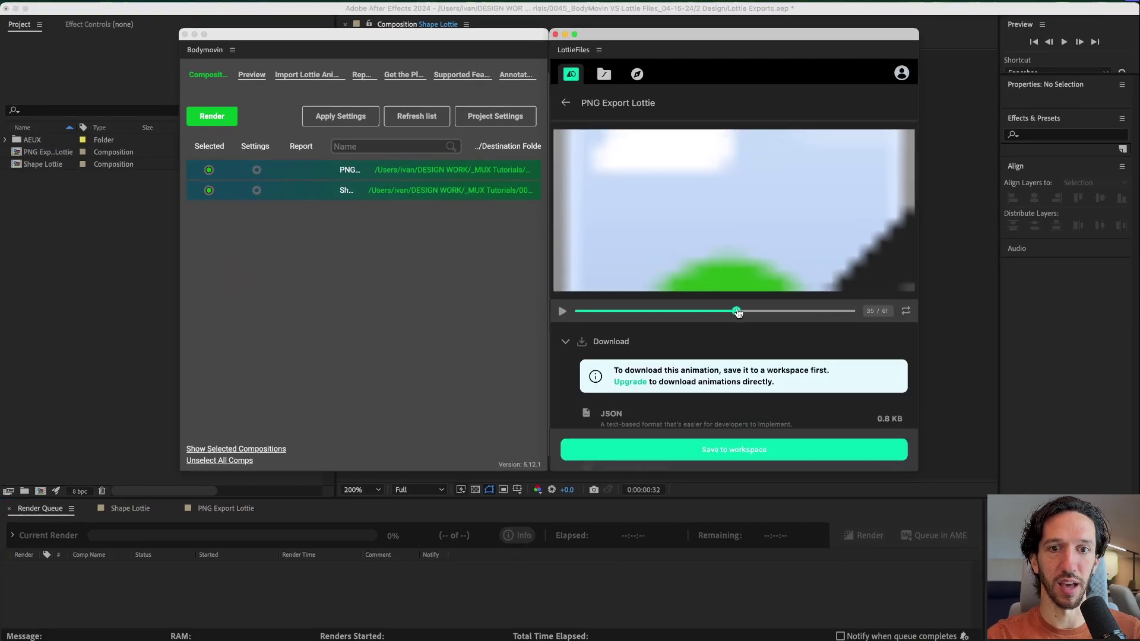
# Step: Move the plugin windows aside and play the PNG Export Lottie composition to compare it with the rendered preview
pyautogui.moveTo(473, 49); pyautogui.dragTo(1137, 75)
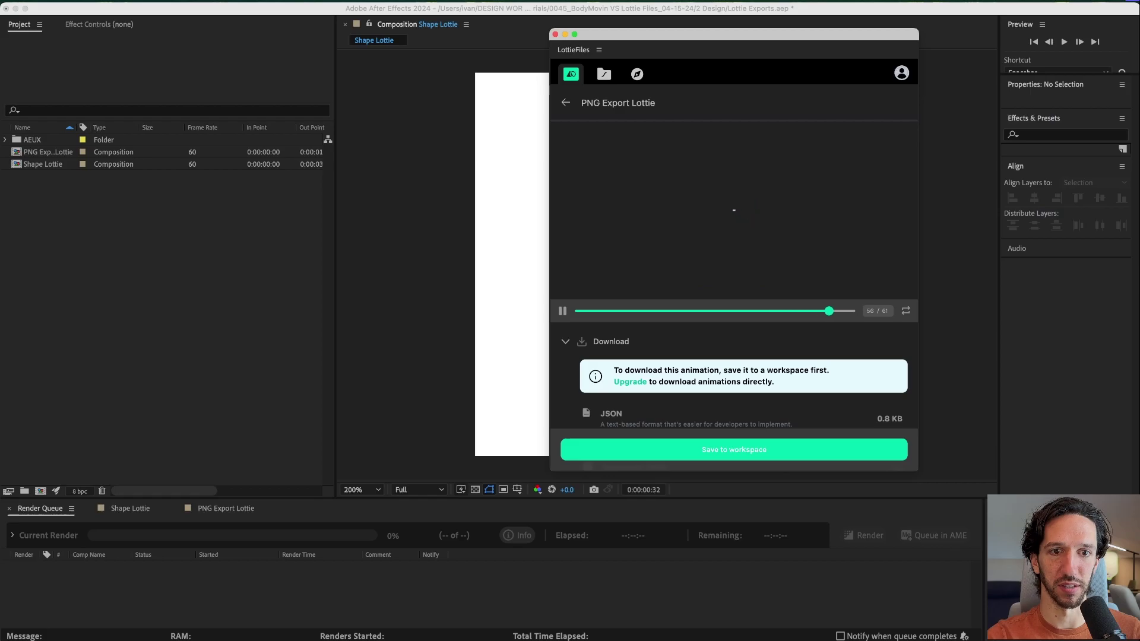
pyautogui.moveTo(674, 37); pyautogui.dragTo(998, 46)
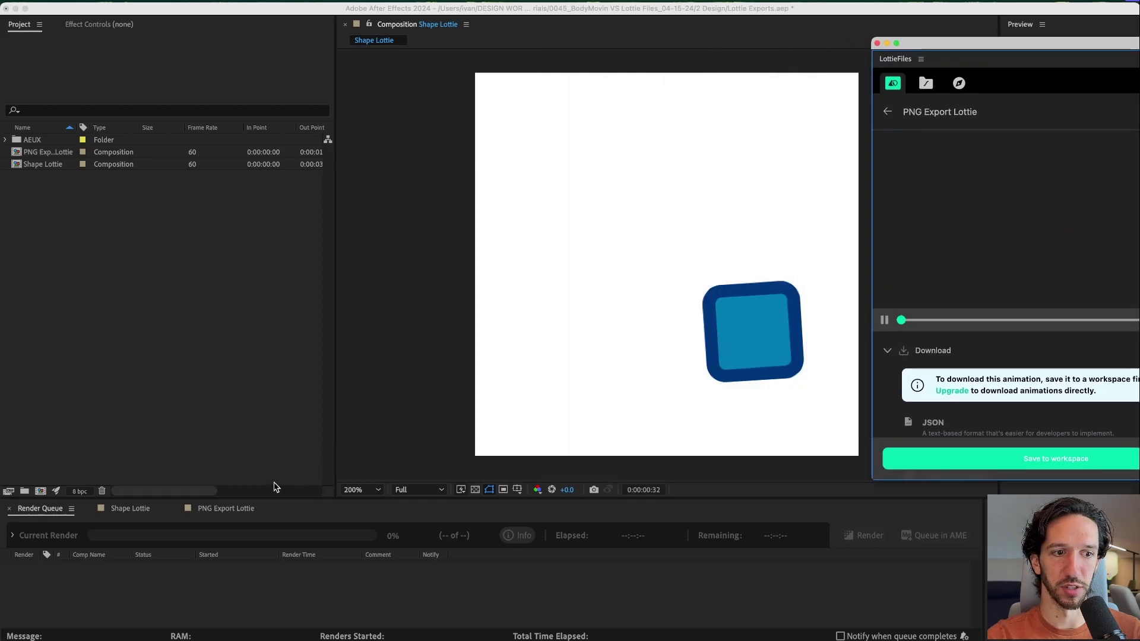
pyautogui.click(220, 510)
pyautogui.press('space')
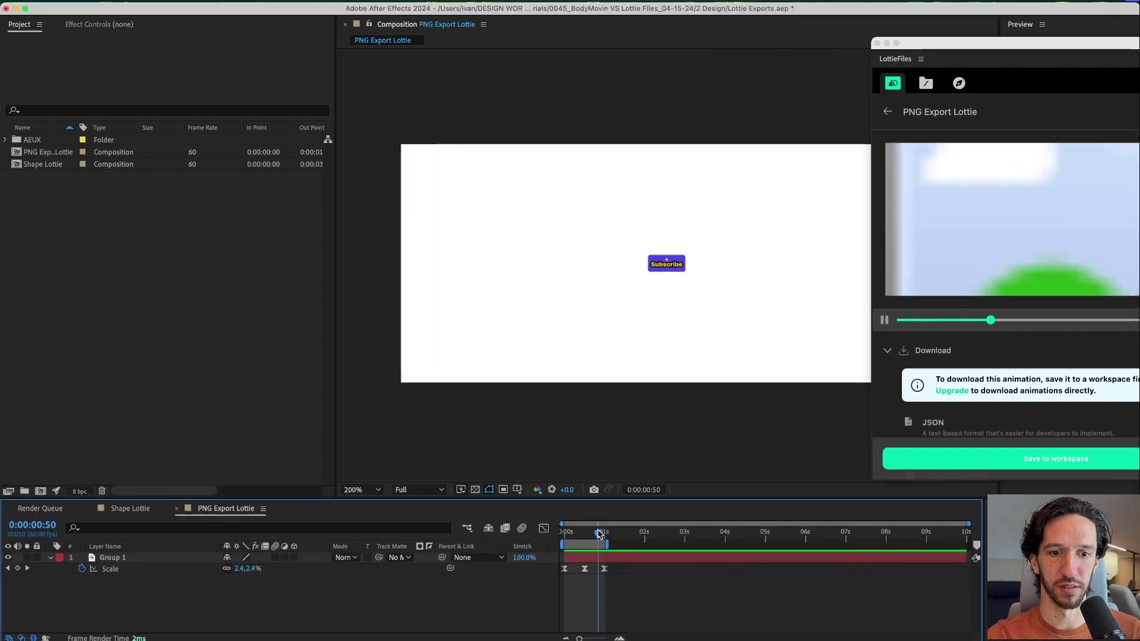
pyautogui.press('space')
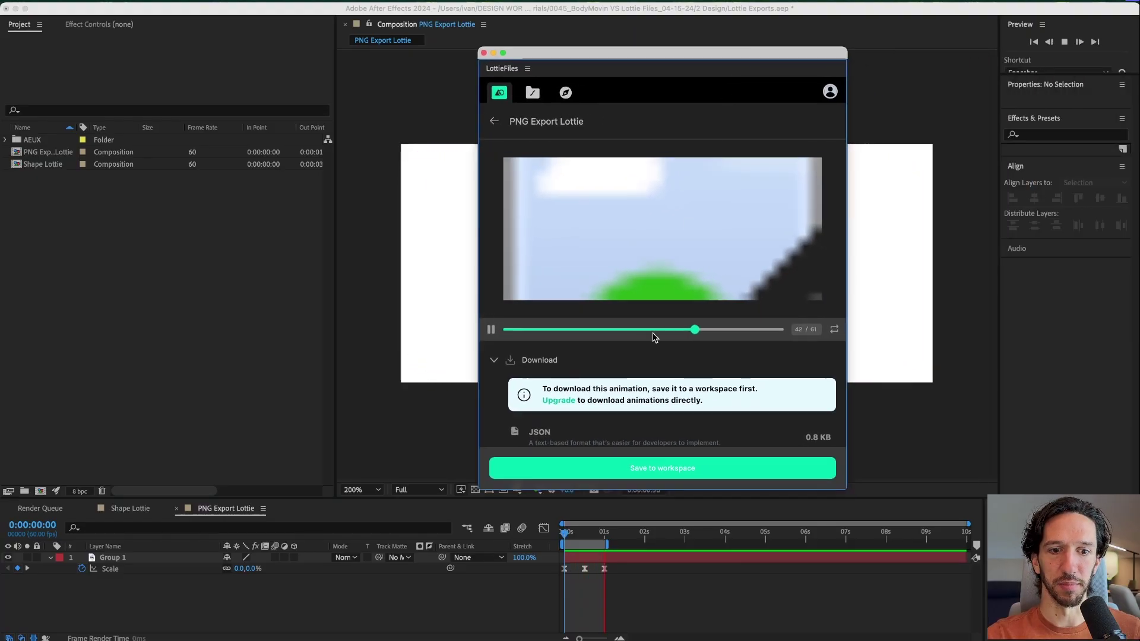
# Step: Reposition the LottieFiles window over the composition and review the download notice for PNG Export Lottie
pyautogui.moveTo(623, 52); pyautogui.dragTo(621, 10)
pyautogui.scroll(-3, 628, 343)
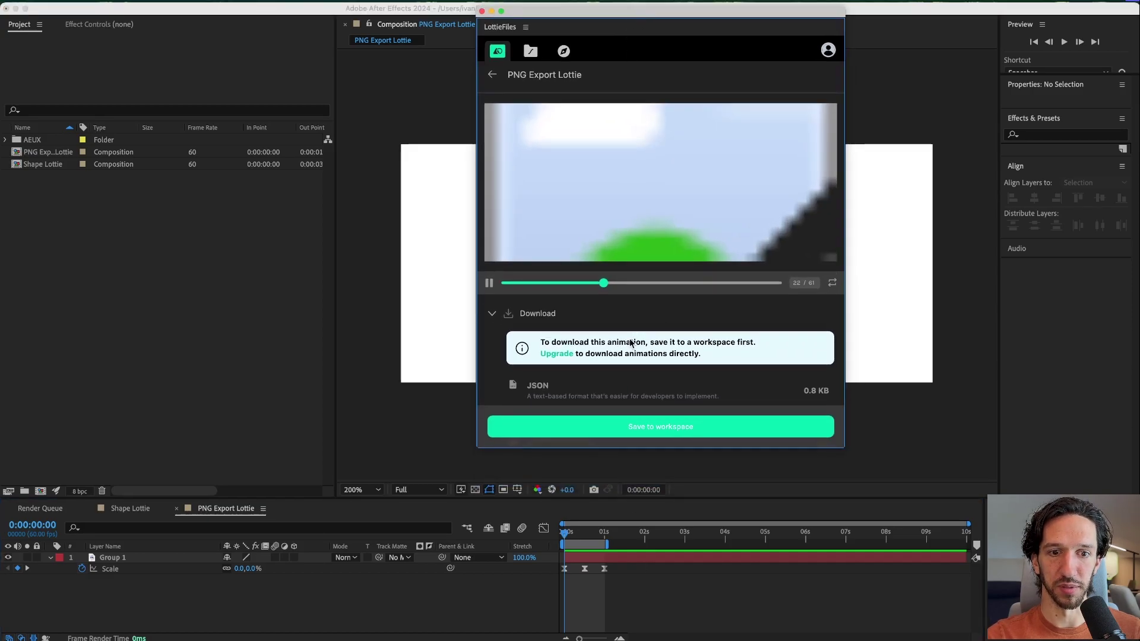
pyautogui.moveTo(602, 245); pyautogui.dragTo(700, 258)
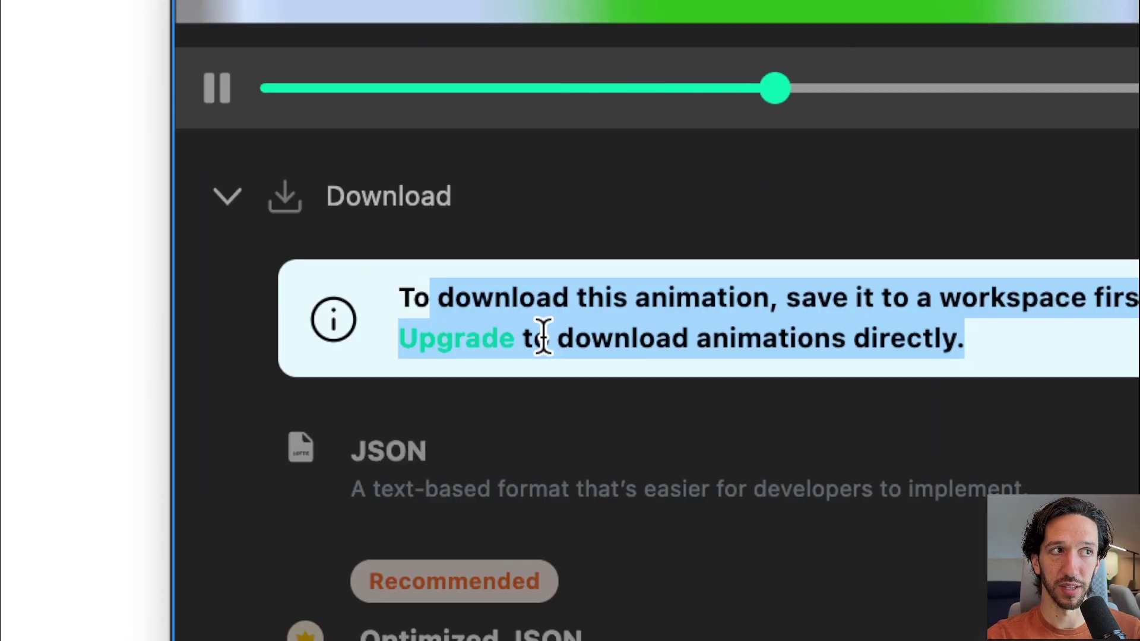
pyautogui.click(640, 251)
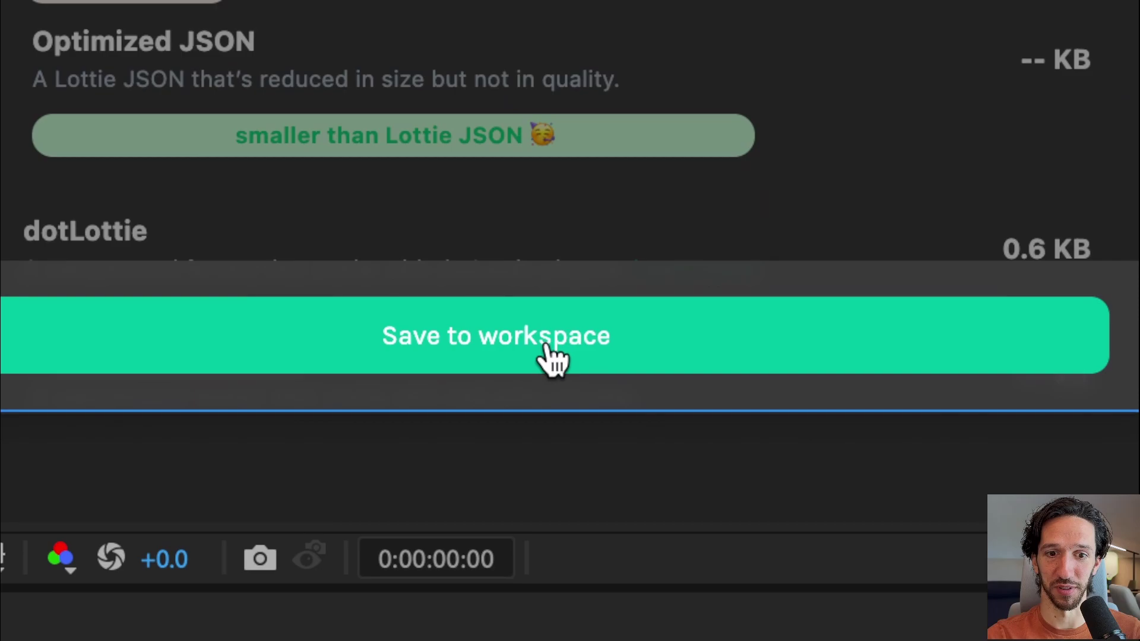
# Step: Try to upload PNG Export Lottie to First Project in the workspace, retry once and close the upload dialog
pyautogui.click(557, 538)
pyautogui.click(580, 318)
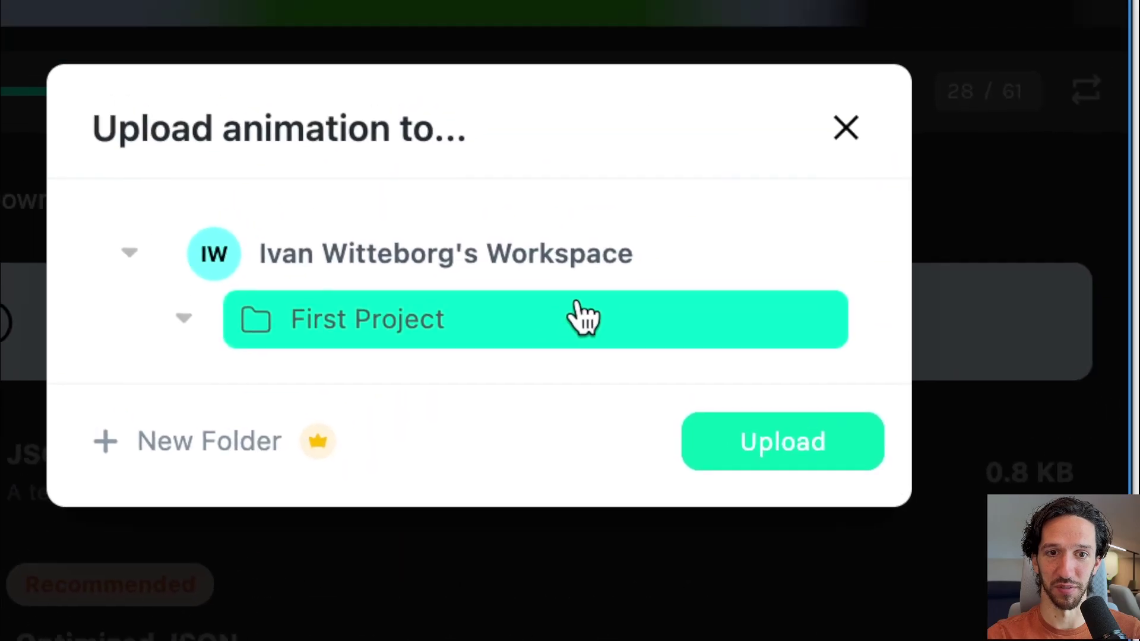
pyautogui.click(552, 343)
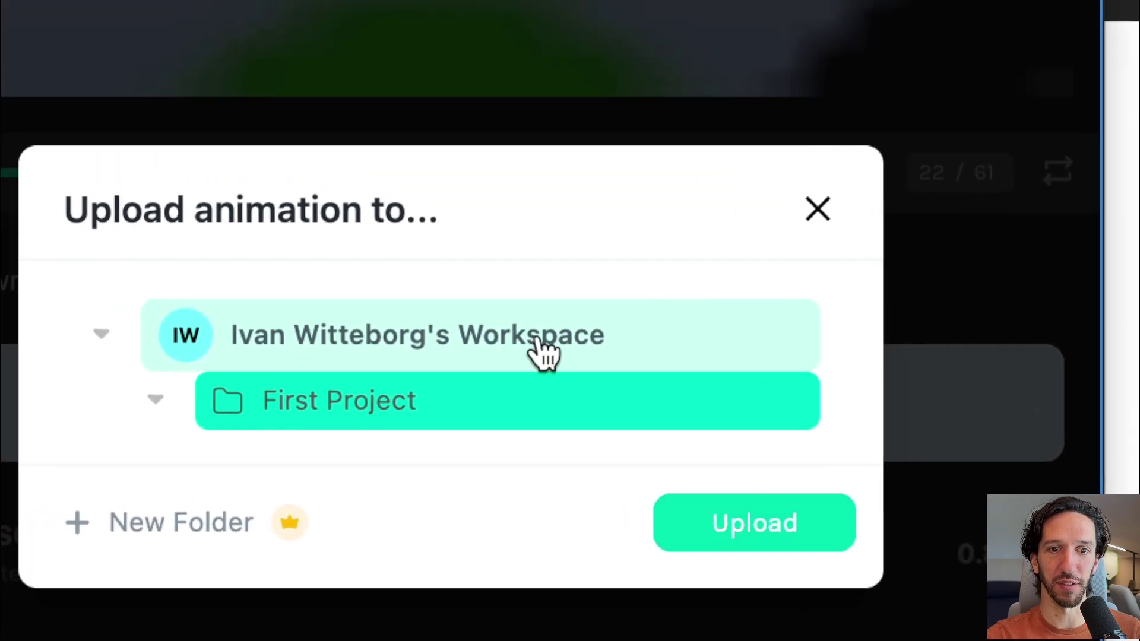
pyautogui.click(340, 193)
pyautogui.click(410, 267)
pyautogui.click(706, 446)
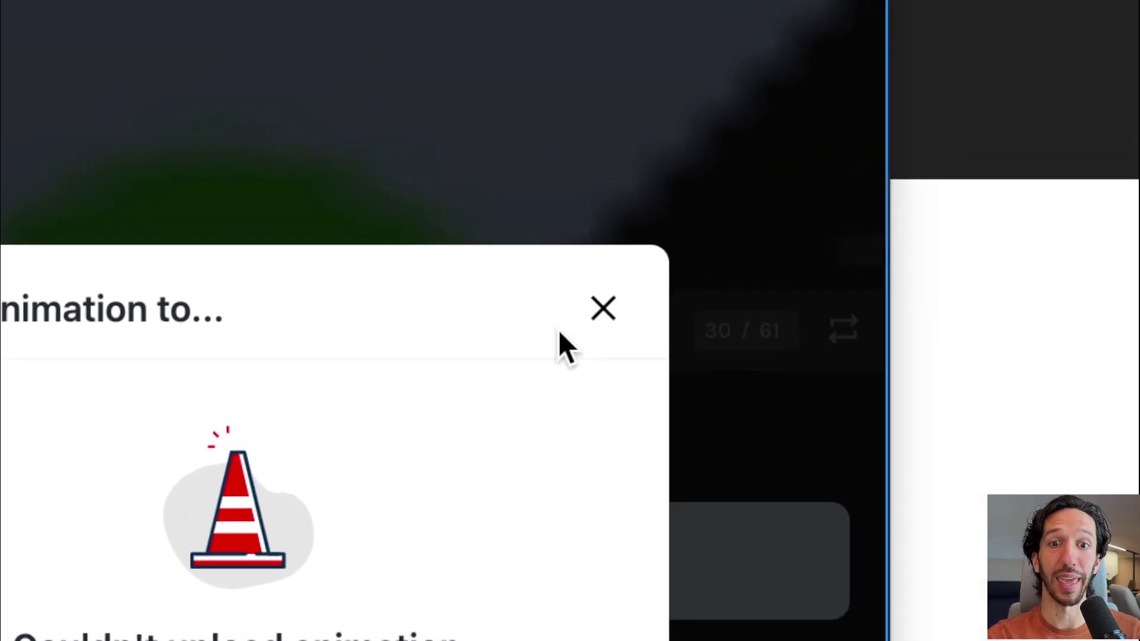
pyautogui.click(906, 113)
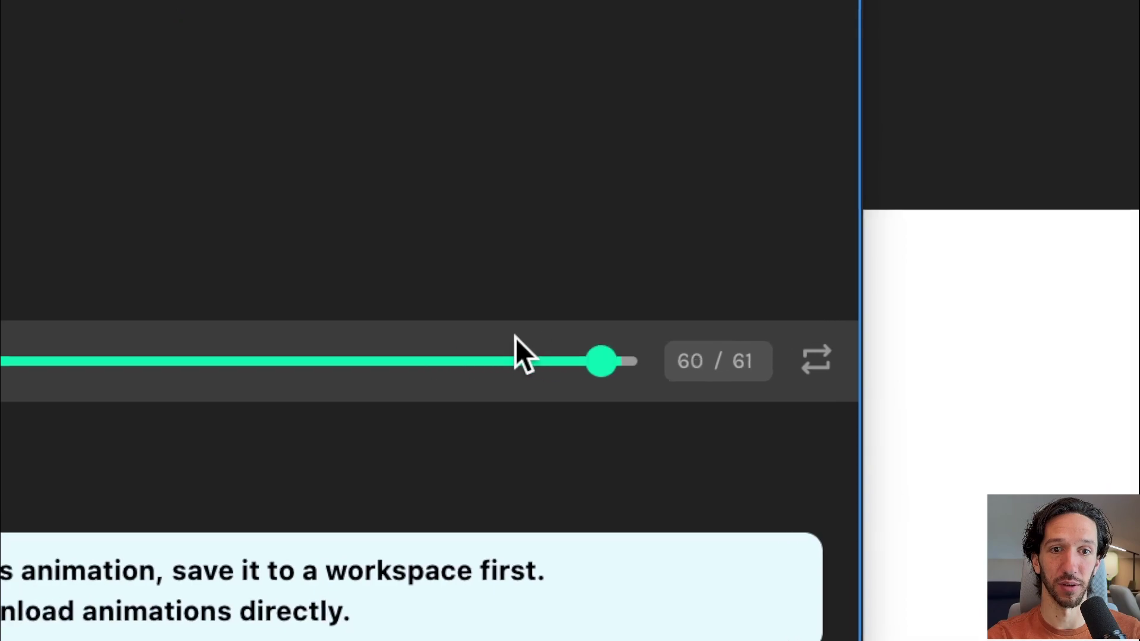
pyautogui.click(551, 336)
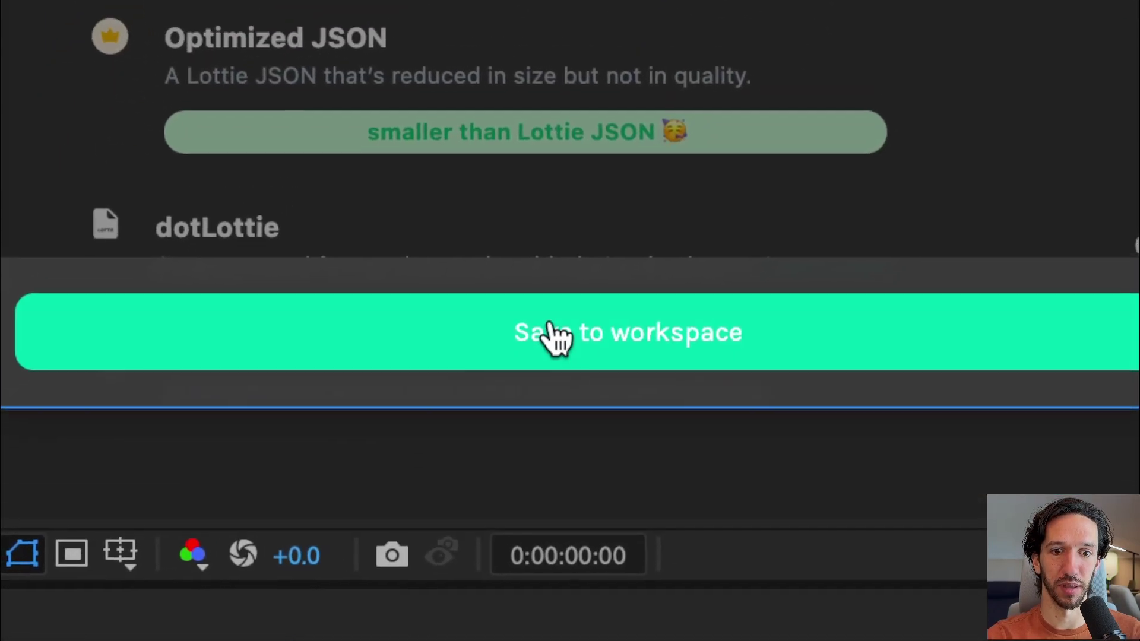
pyautogui.click(550, 326)
pyautogui.click(688, 344)
pyautogui.click(888, 127)
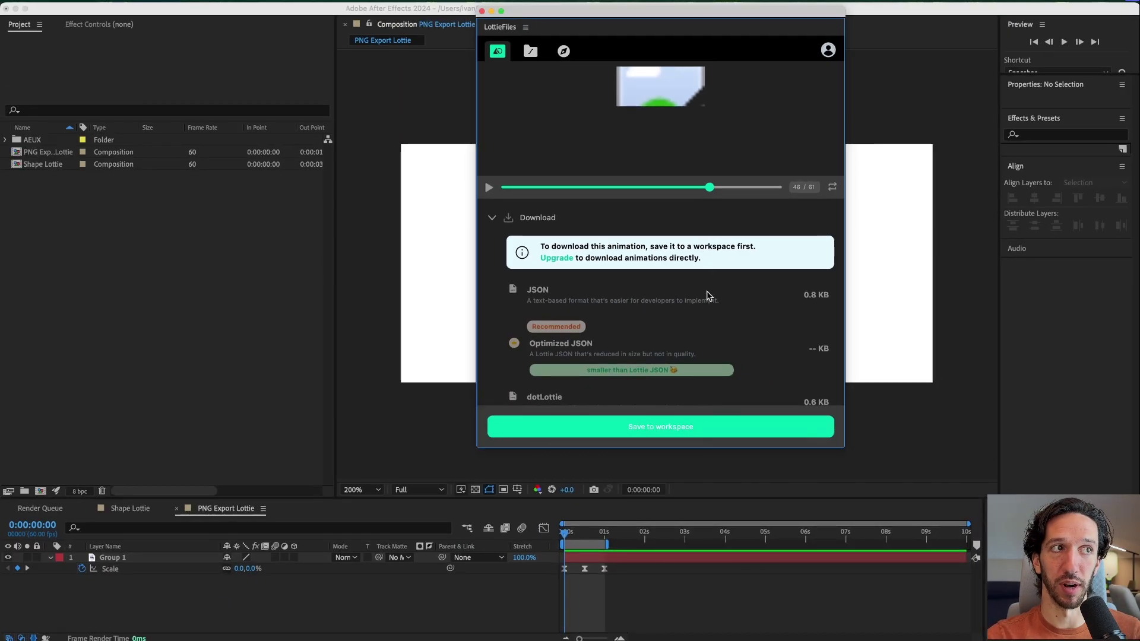
# Step: Return to the PNG Export Lottie preview in LottieFiles and scrub through its animation again
pyautogui.scroll(3, 707, 295)
pyautogui.moveTo(712, 288)
pyautogui.mouseDown()
pyautogui.moveTo(508, 292)
pyautogui.moveTo(703, 288)
pyautogui.mouseUp()
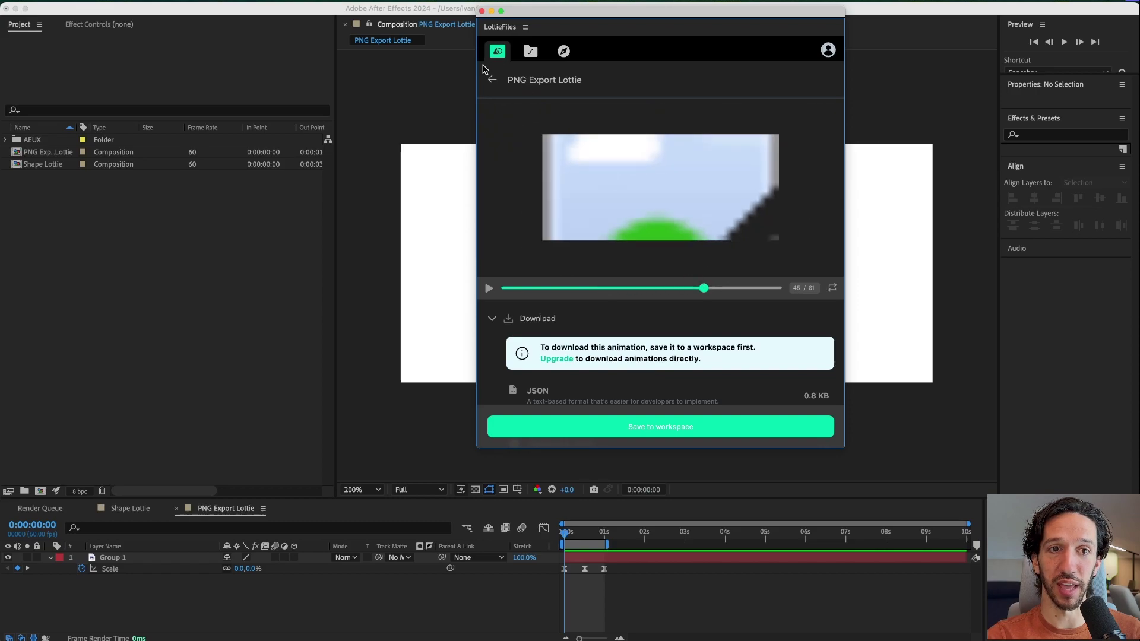
# Step: Reopen PNG Export Lottie from the rendered compositions and review its available download formats and their file sizes
pyautogui.click(494, 81)
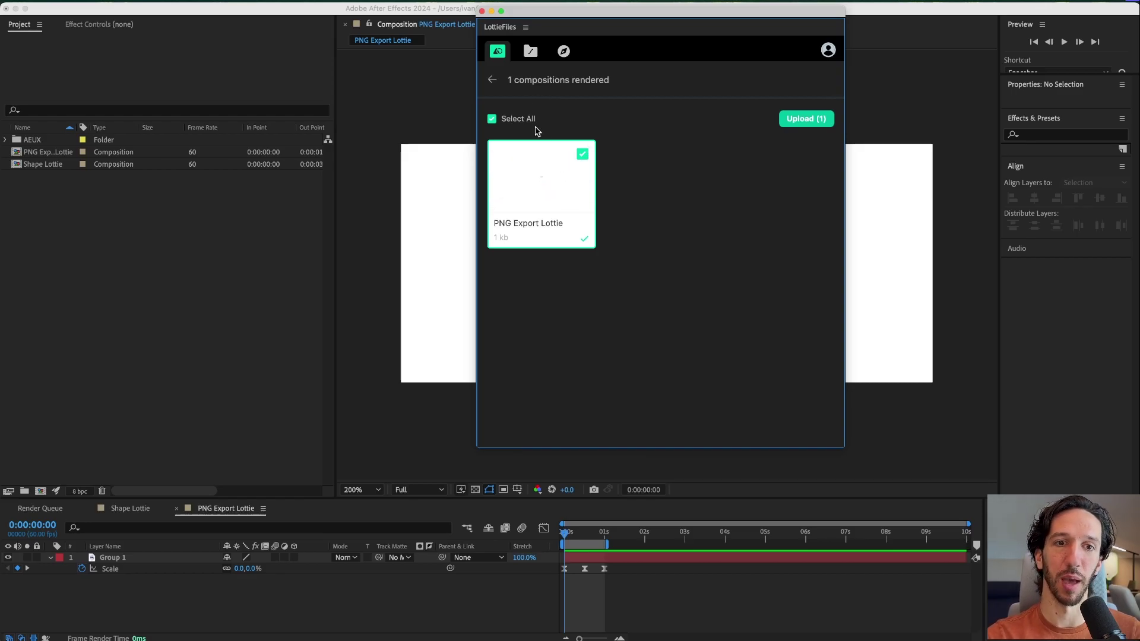
pyautogui.click(573, 207)
pyautogui.scroll(-3, 631, 330)
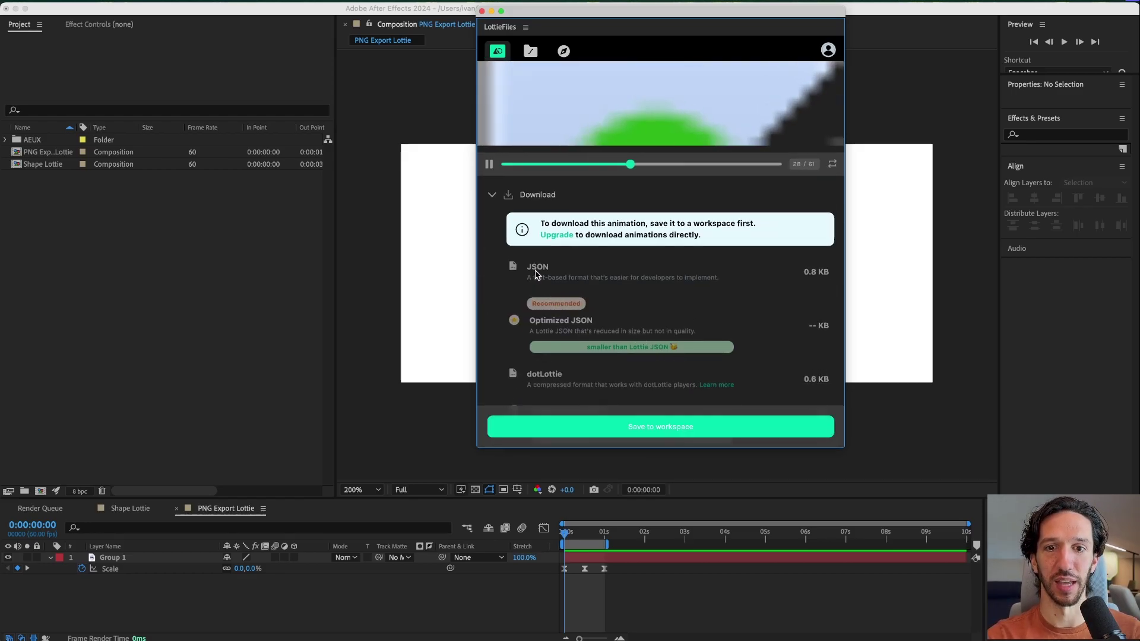
pyautogui.scroll(-1, 725, 279)
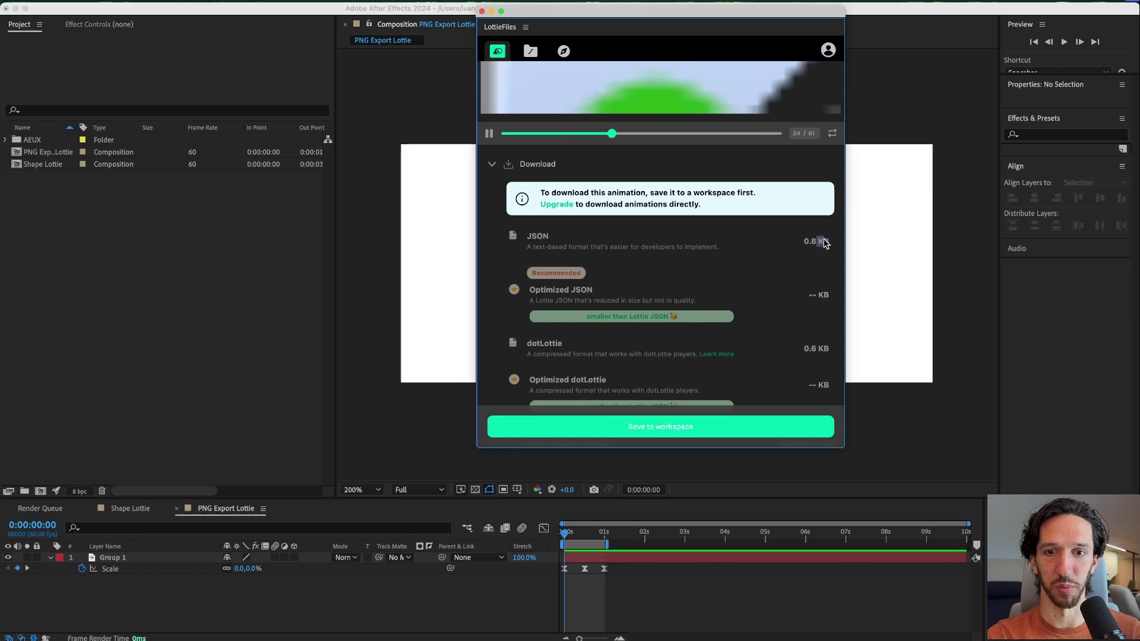
pyautogui.scroll(-3, 491, 350)
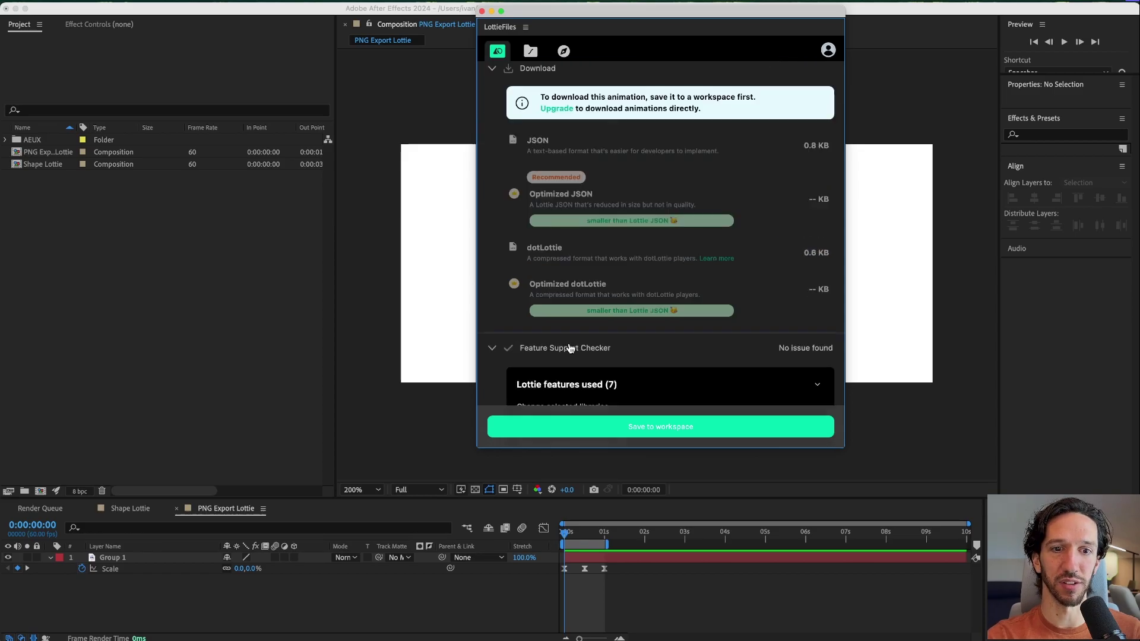
# Step: Inspect the Lottie features used in the Feature Support Checker and collapse the checker section
pyautogui.scroll(-5, 647, 350)
pyautogui.click(817, 229)
pyautogui.click(816, 229)
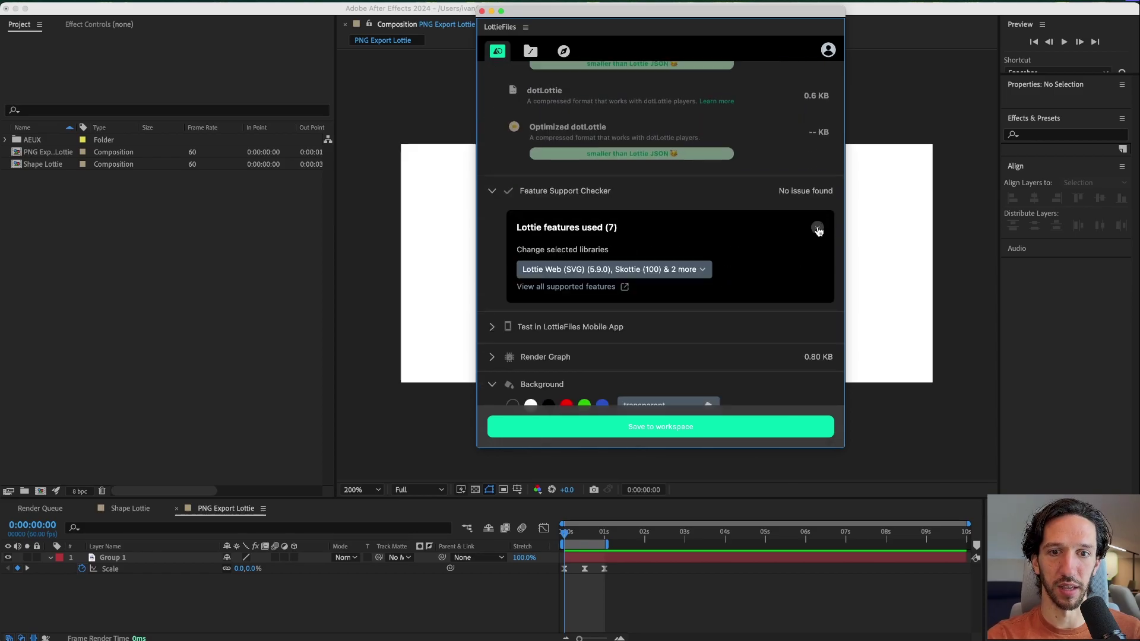
pyautogui.click(816, 229)
pyautogui.click(491, 195)
# Step: Expand the Test in LottieFiles Mobile App and Render Graph sections to examine the details for PNG Export Lottie
pyautogui.click(516, 312)
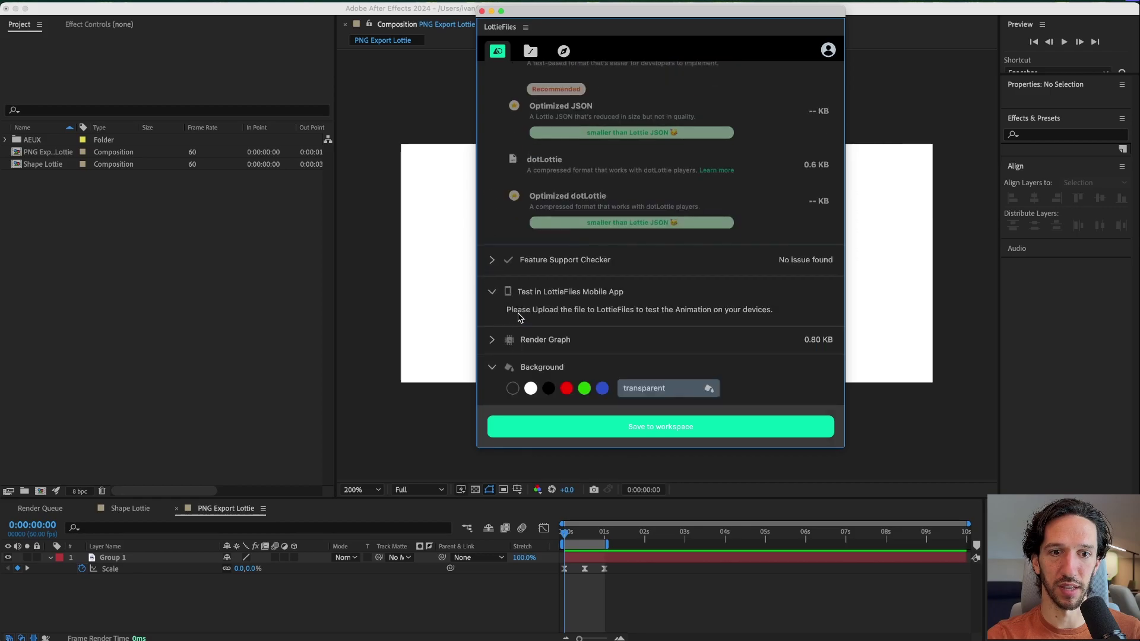
pyautogui.click(492, 341)
pyautogui.scroll(-3, 618, 315)
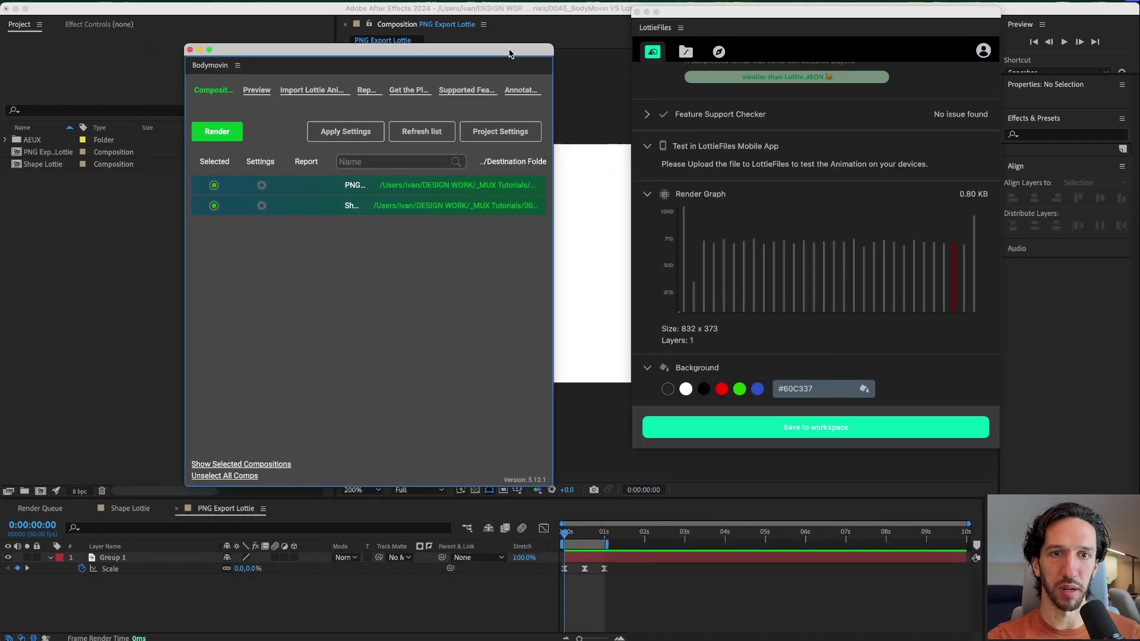
# Step: Place the Bodymovin window beside LottieFiles, open its animation preview and scrub through the rendered shape animation
pyautogui.moveTo(509, 53); pyautogui.dragTo(585, 18)
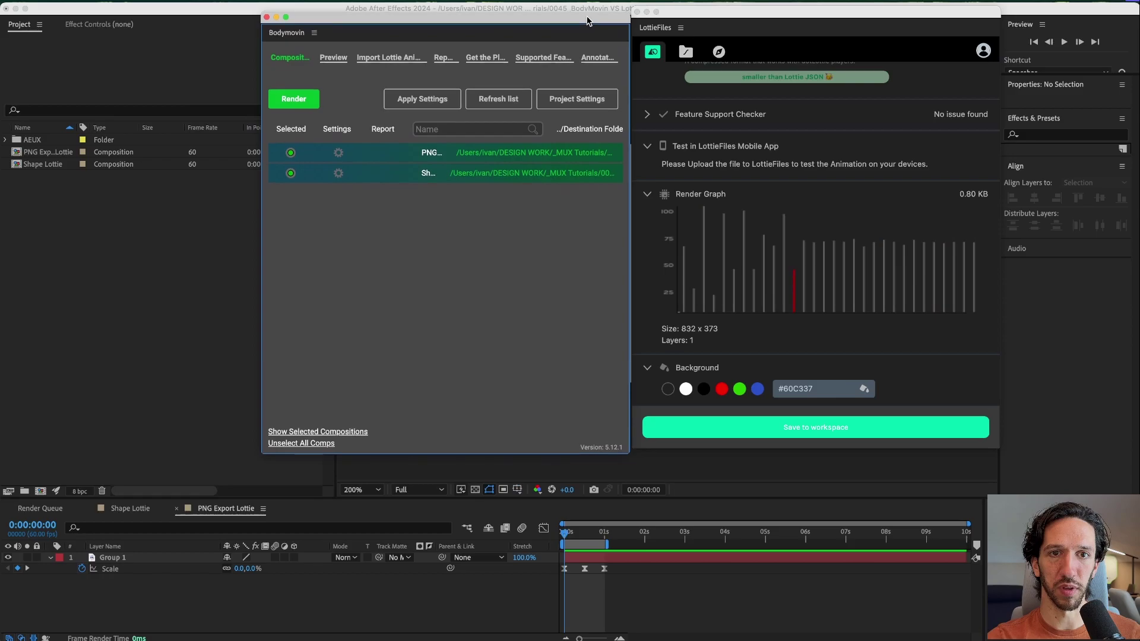
pyautogui.click(333, 56)
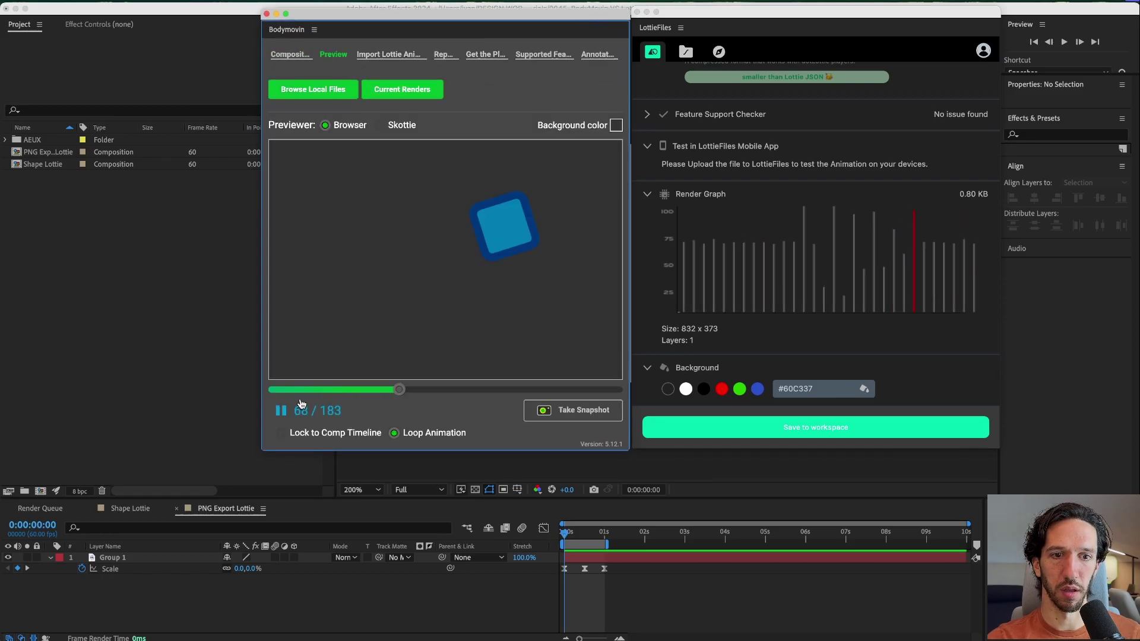
pyautogui.click(353, 389)
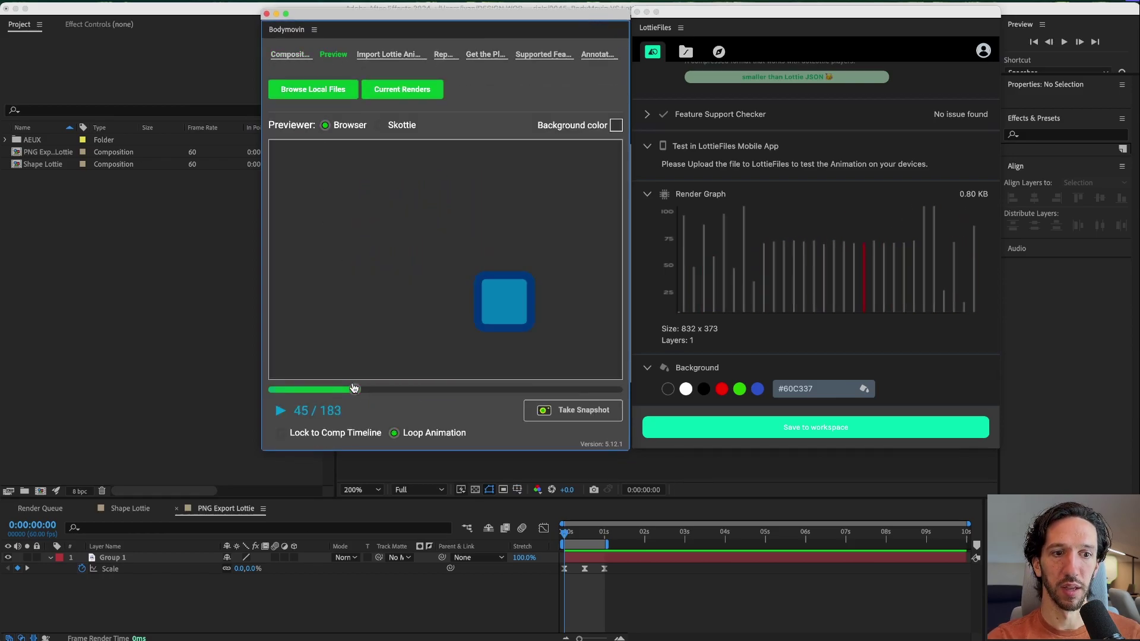
pyautogui.moveTo(354, 388); pyautogui.dragTo(533, 389)
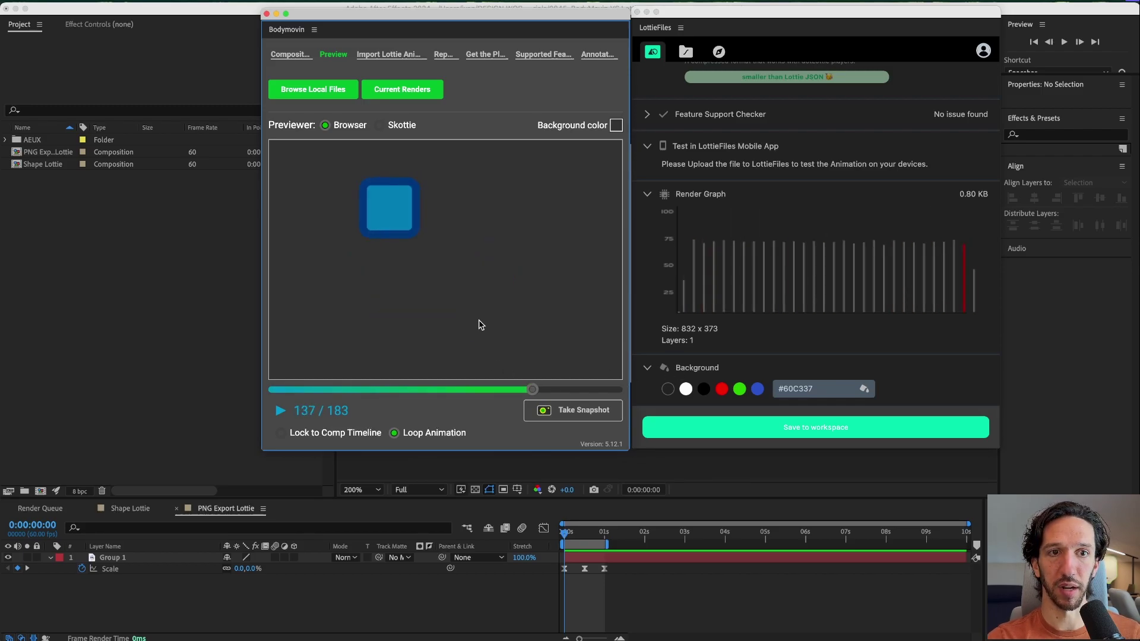
# Step: Play the Bodymovin preview with Skottie enabled beside Browser, and lock playback to the comp timeline with looping off
pyautogui.click(385, 125)
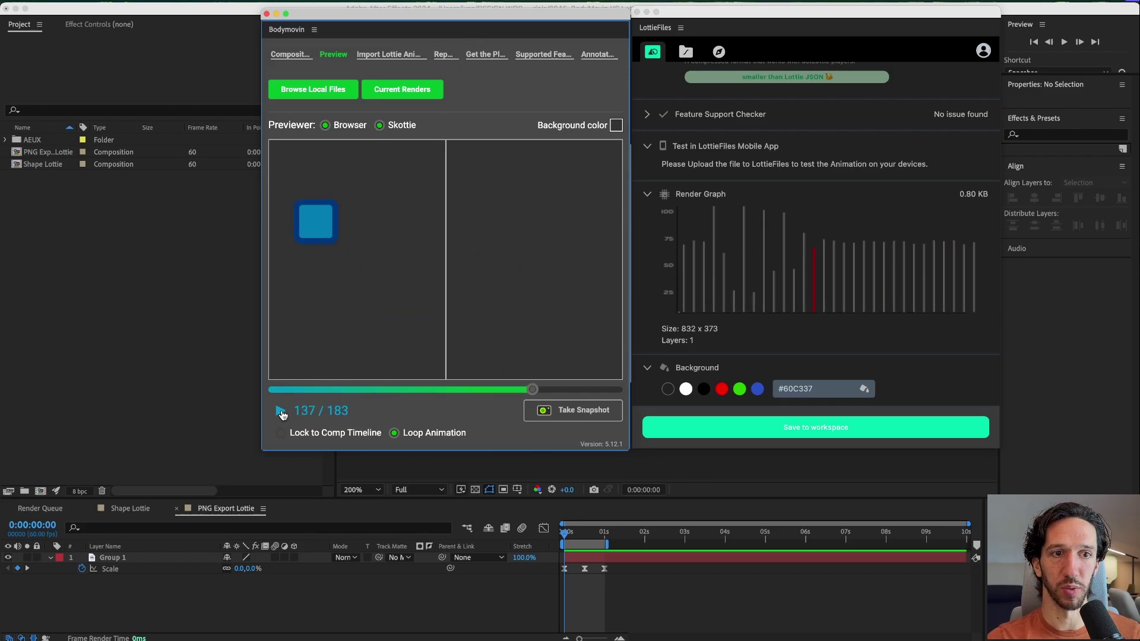
pyautogui.click(281, 411)
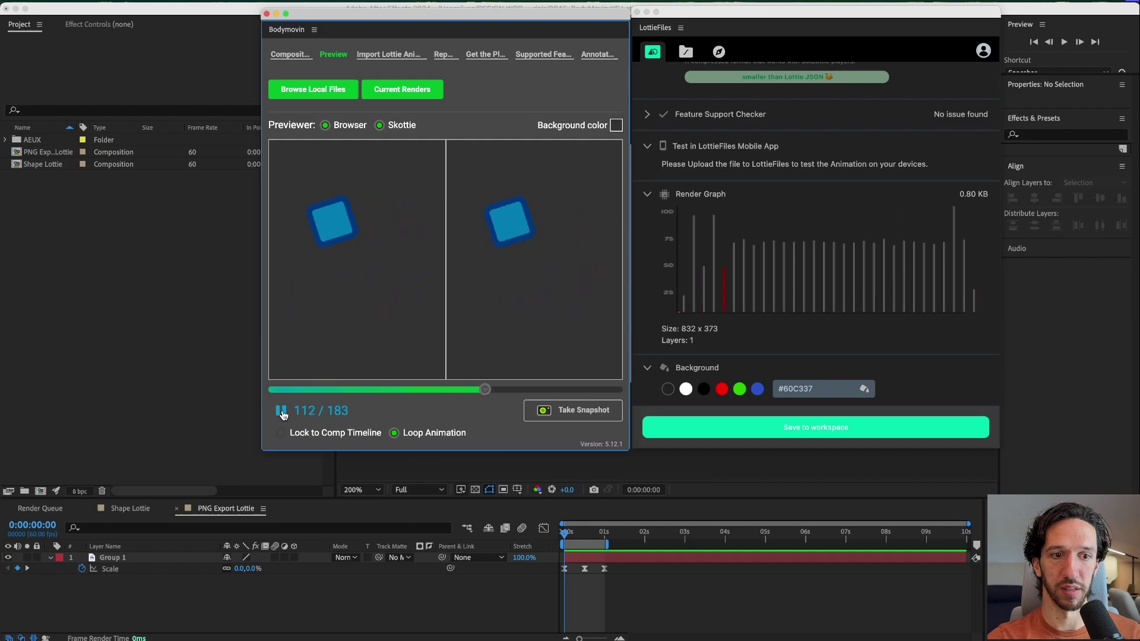
pyautogui.click(406, 433)
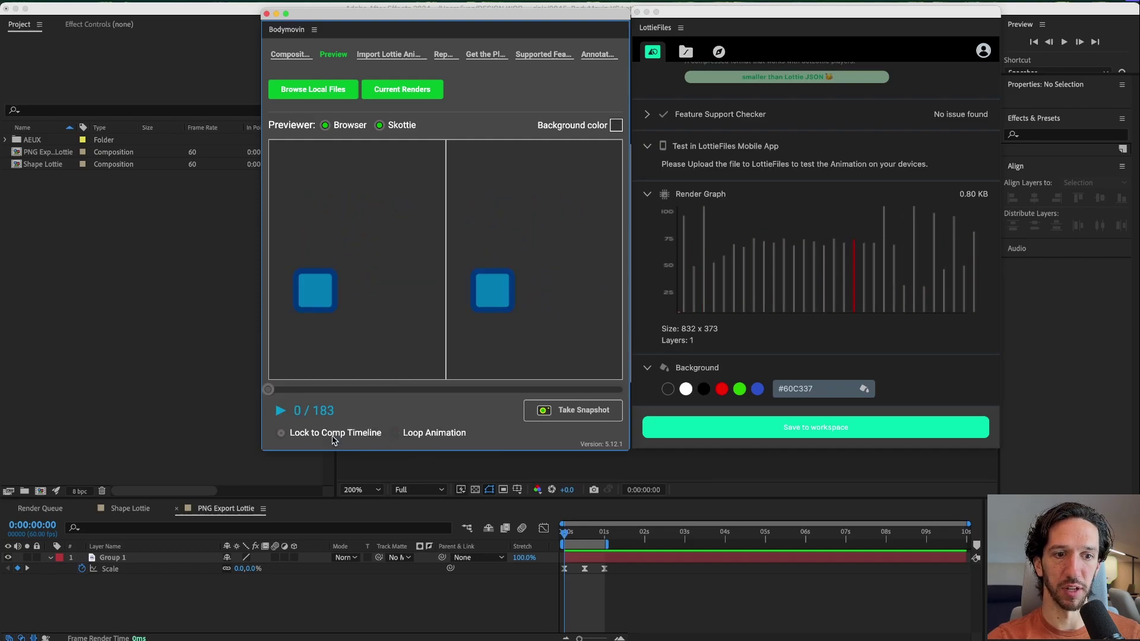
pyautogui.click(334, 438)
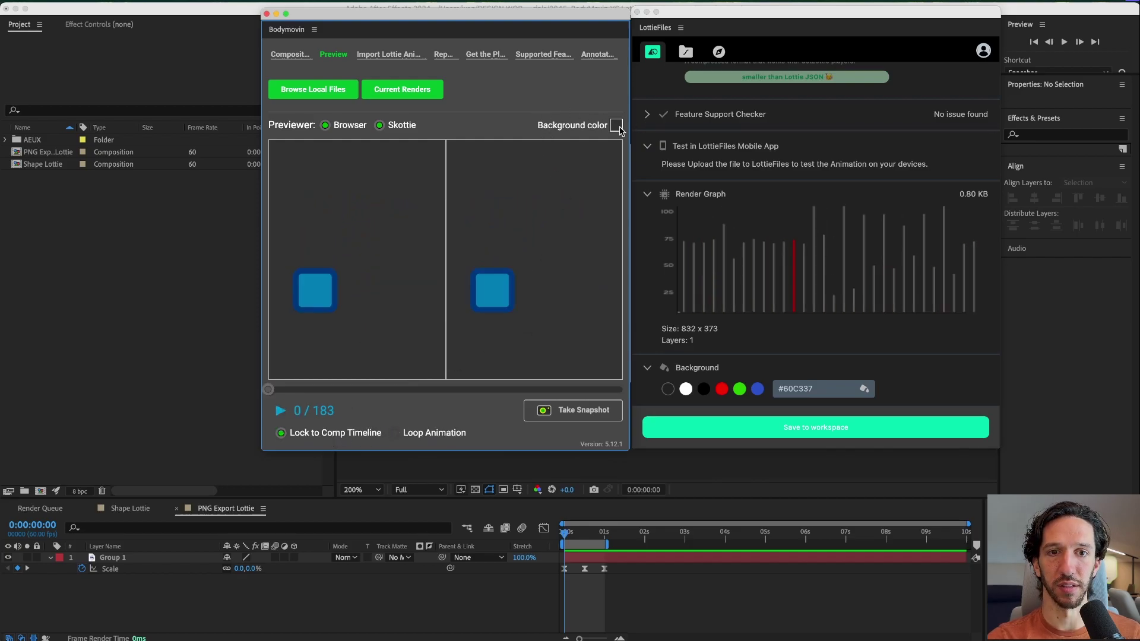